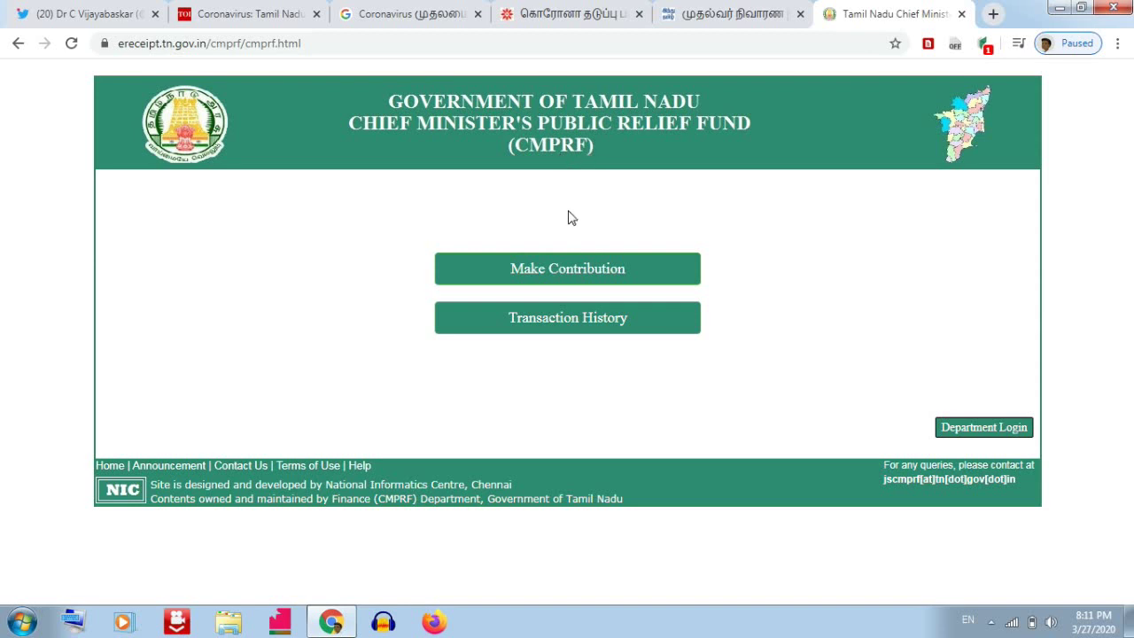
# Open the online contribution form and read through its introductory notes.
pyautogui.click(561, 281)
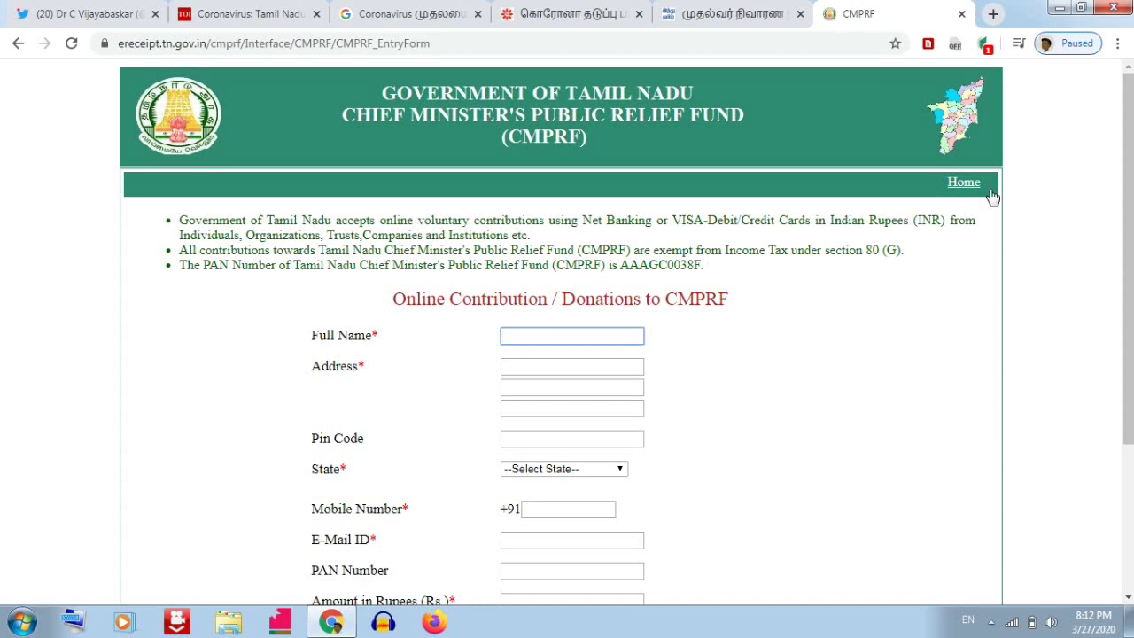
pyautogui.moveTo(1132, 140); pyautogui.dragTo(1132, 181)
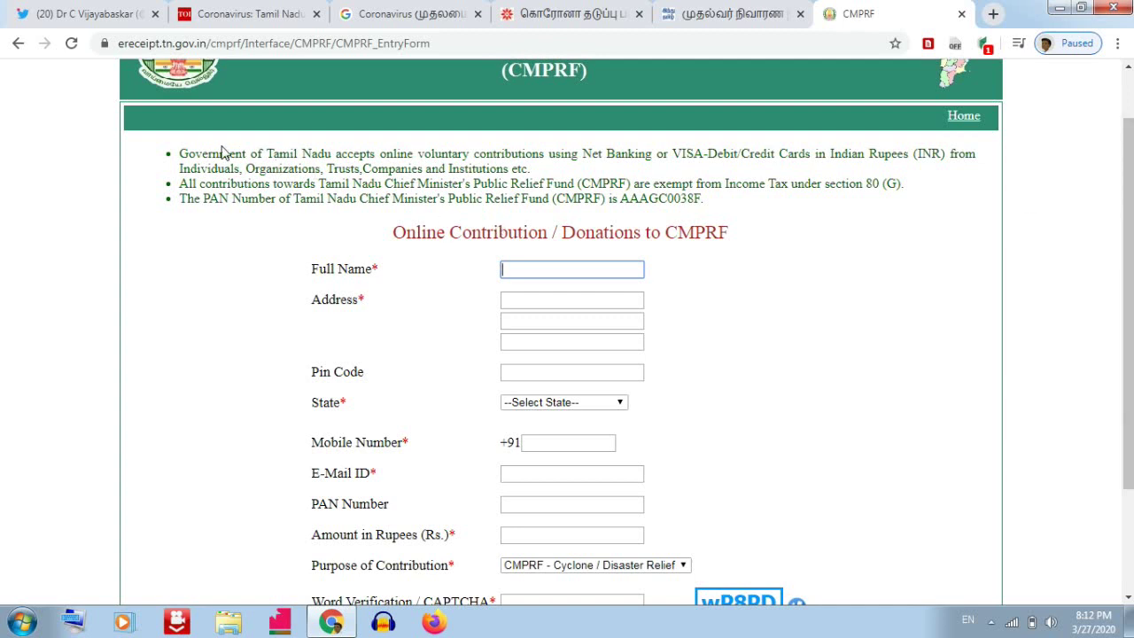
pyautogui.moveTo(174, 155); pyautogui.dragTo(746, 200)
pyautogui.click(853, 198)
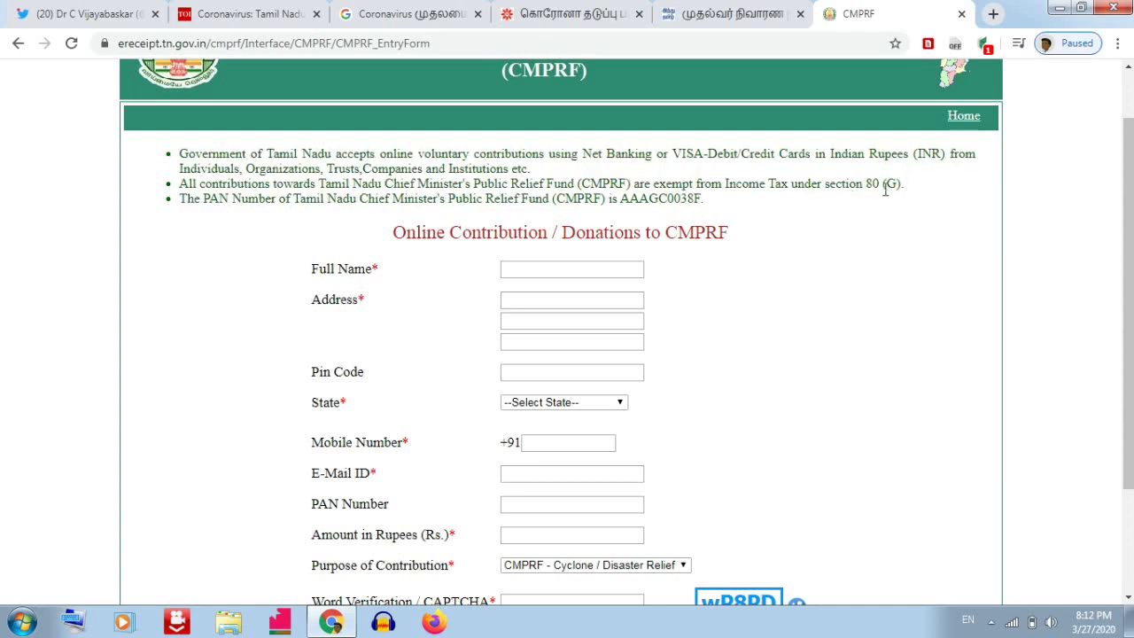
pyautogui.moveTo(1128, 151); pyautogui.dragTo(1128, 215)
# Enter the donor's full name, first and third address lines, and pin code.
pyautogui.click(541, 215)
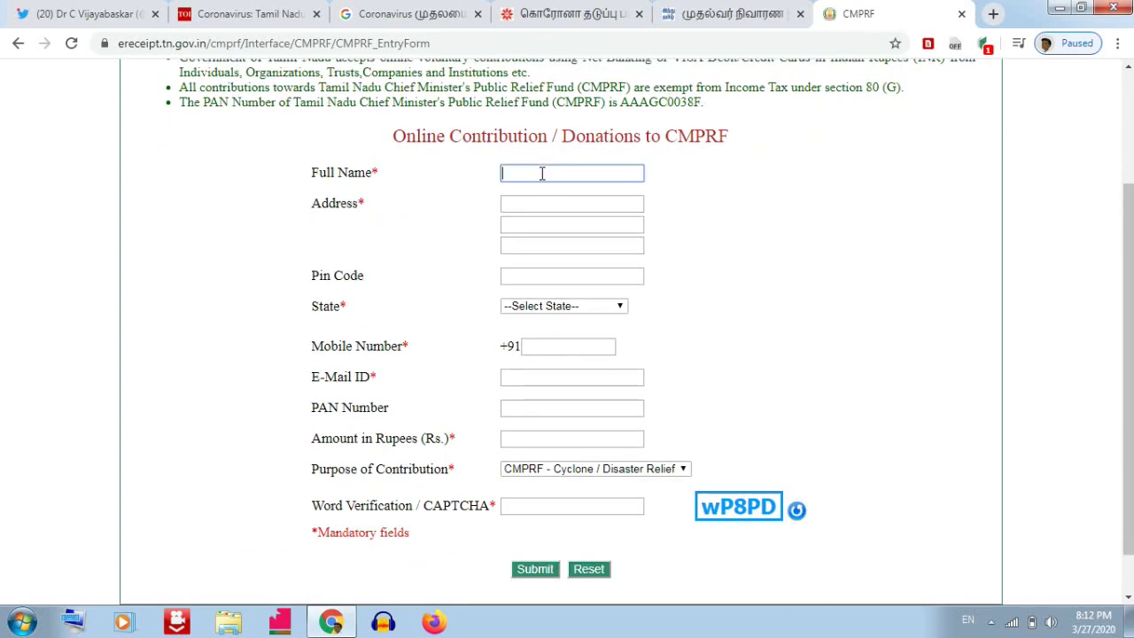
pyautogui.write('nellai junction')
pyautogui.click(542, 207)
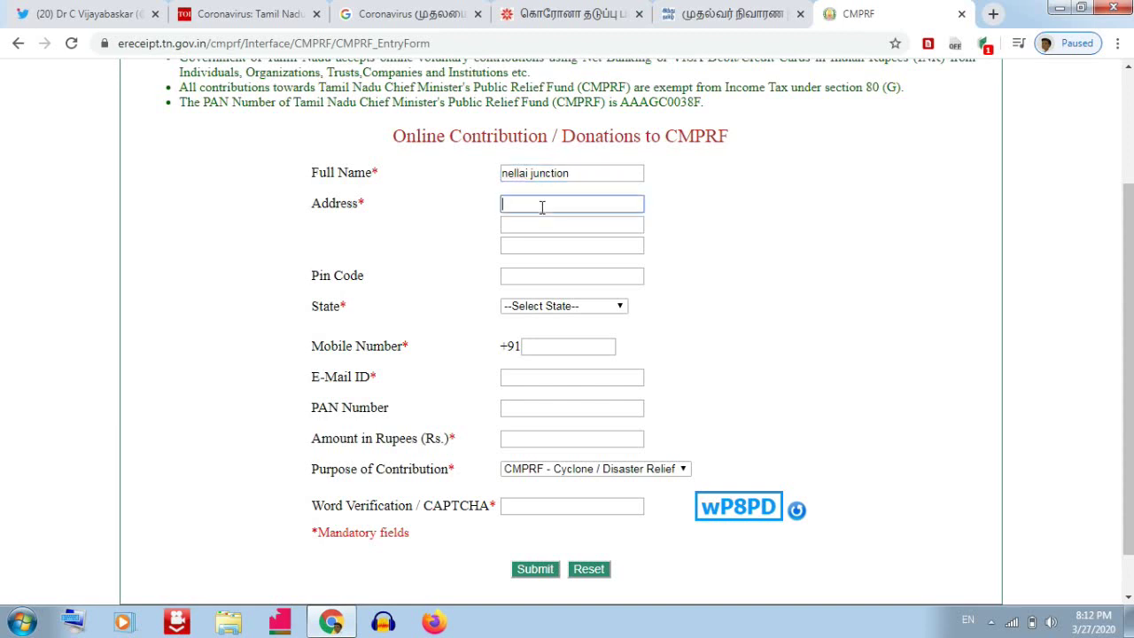
pyautogui.write('north street')
pyautogui.click(526, 252)
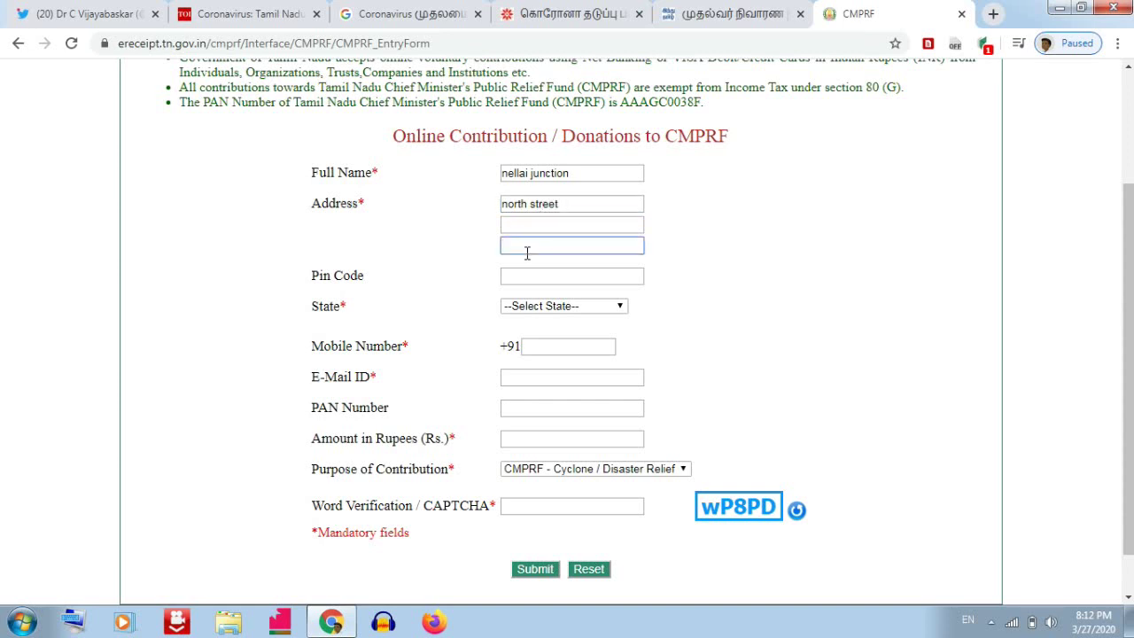
pyautogui.write('tirunelveli')
pyautogui.click(532, 276)
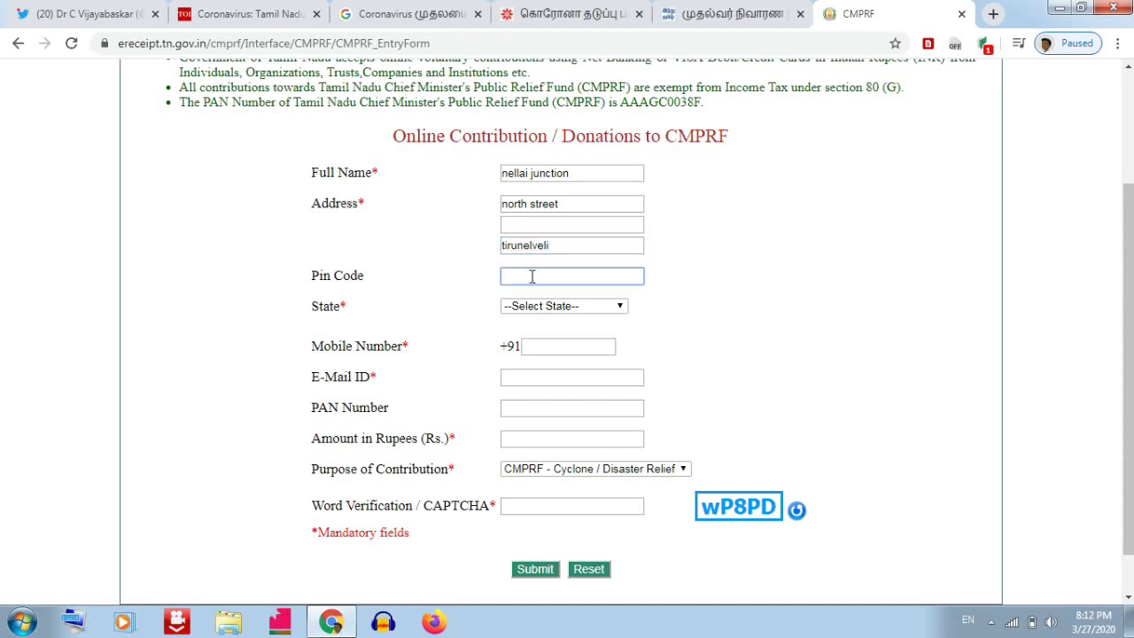
pyautogui.write('627001')
# Select Tamil Nadu as the State.
pyautogui.click(538, 309)
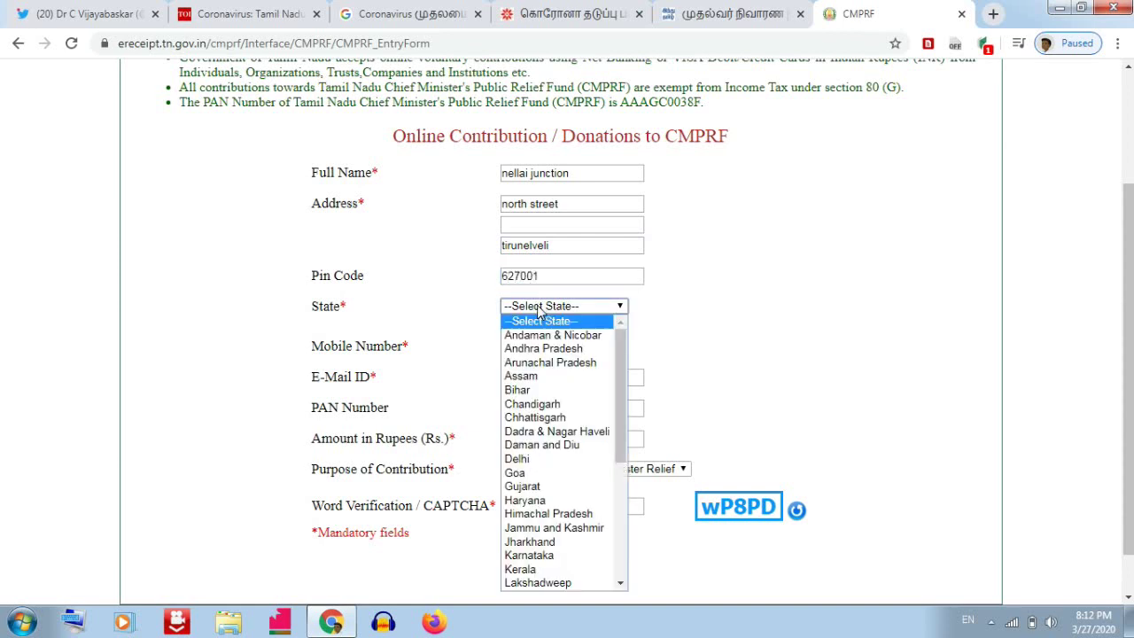
pyautogui.click(539, 308)
pyautogui.scroll(2, 539, 306)
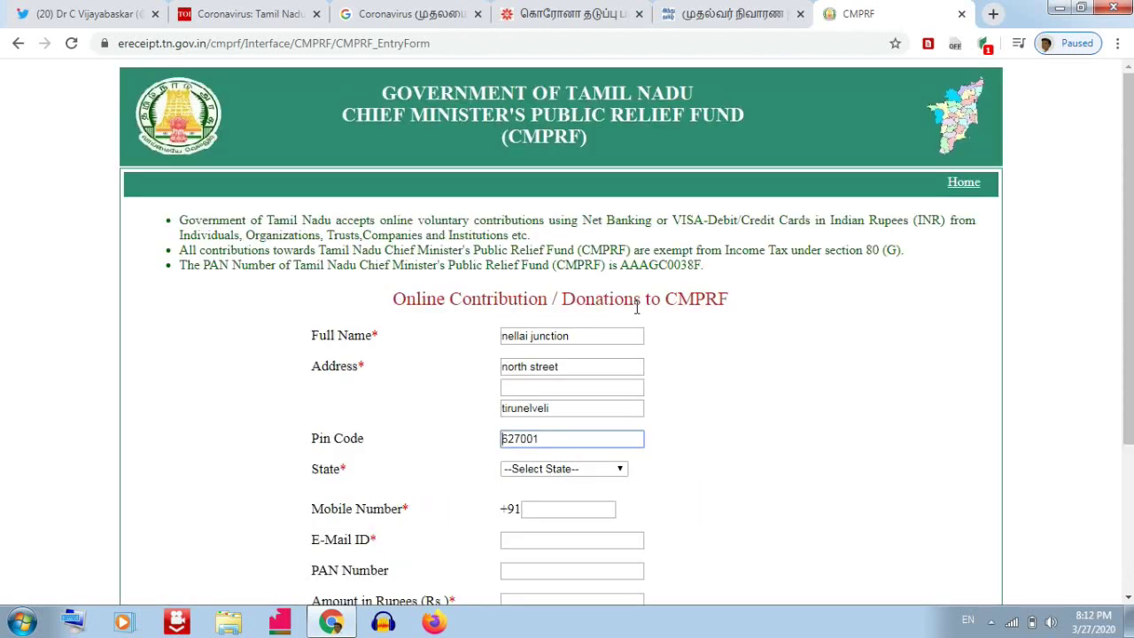
pyautogui.click(617, 474)
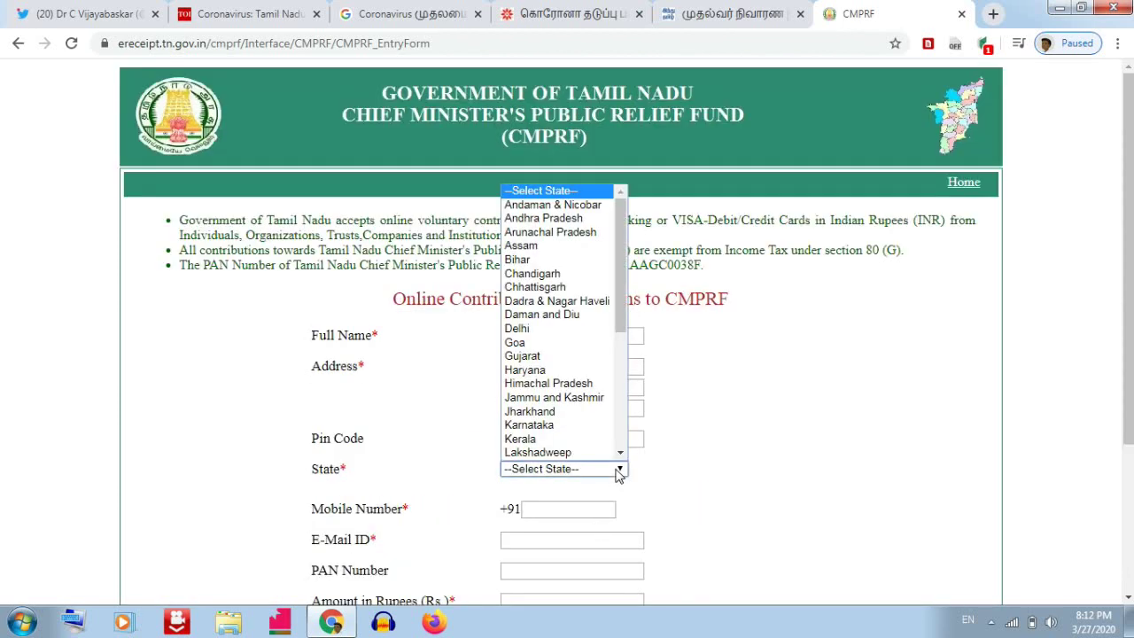
pyautogui.press('t')
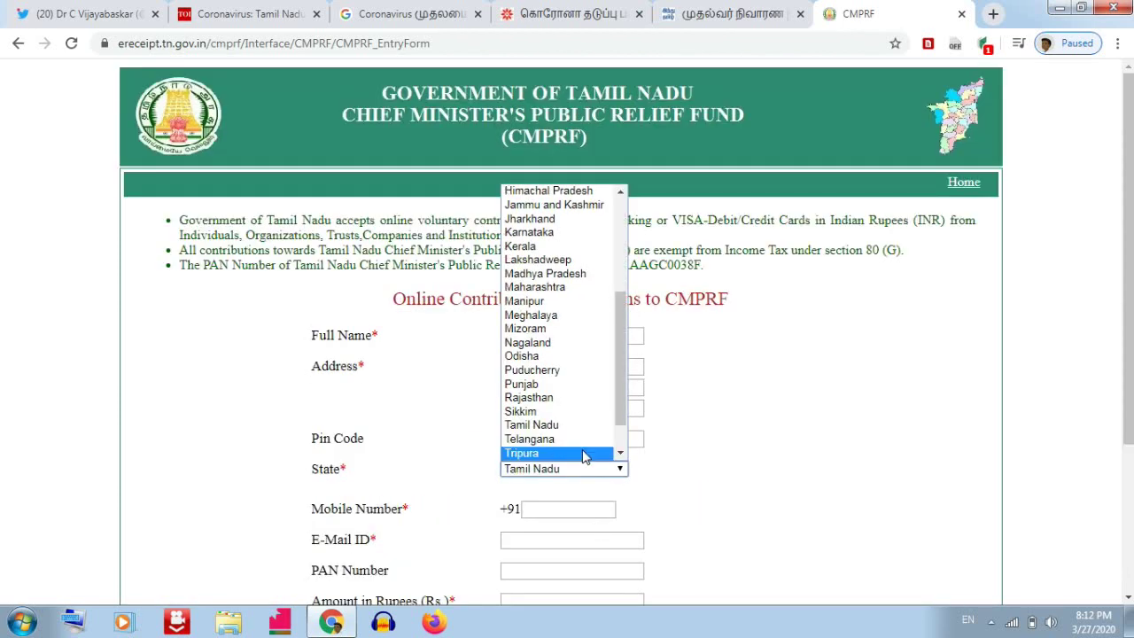
pyautogui.click(578, 430)
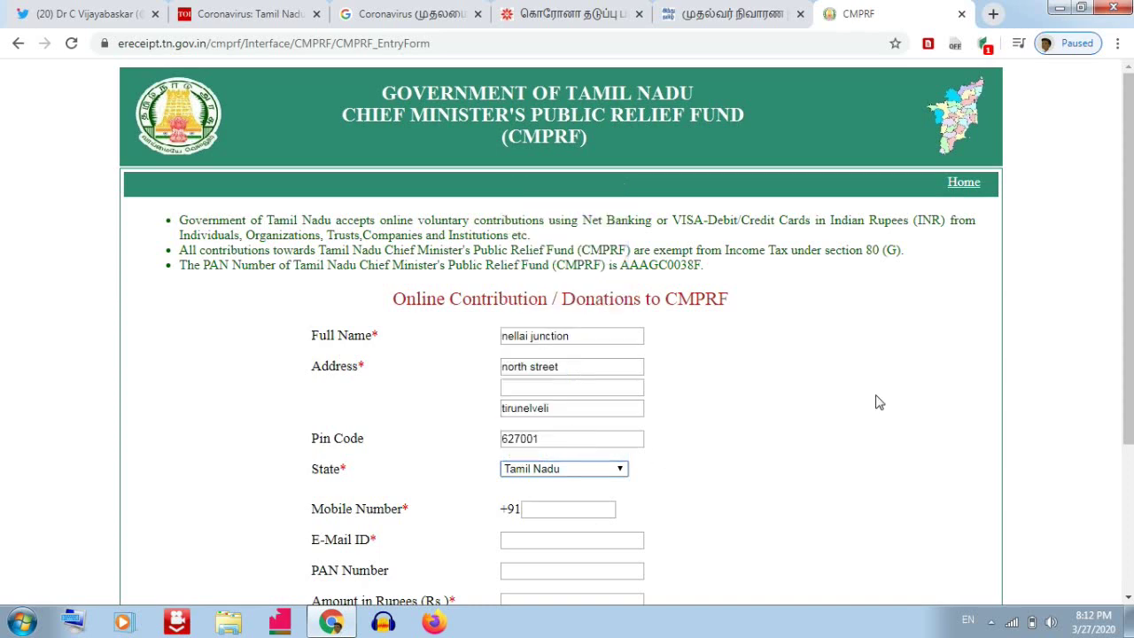
# Select TIRUNELVELI as the District, ready for the mobile number.
pyautogui.scroll(-2, 879, 400)
pyautogui.scroll(-1, 726, 309)
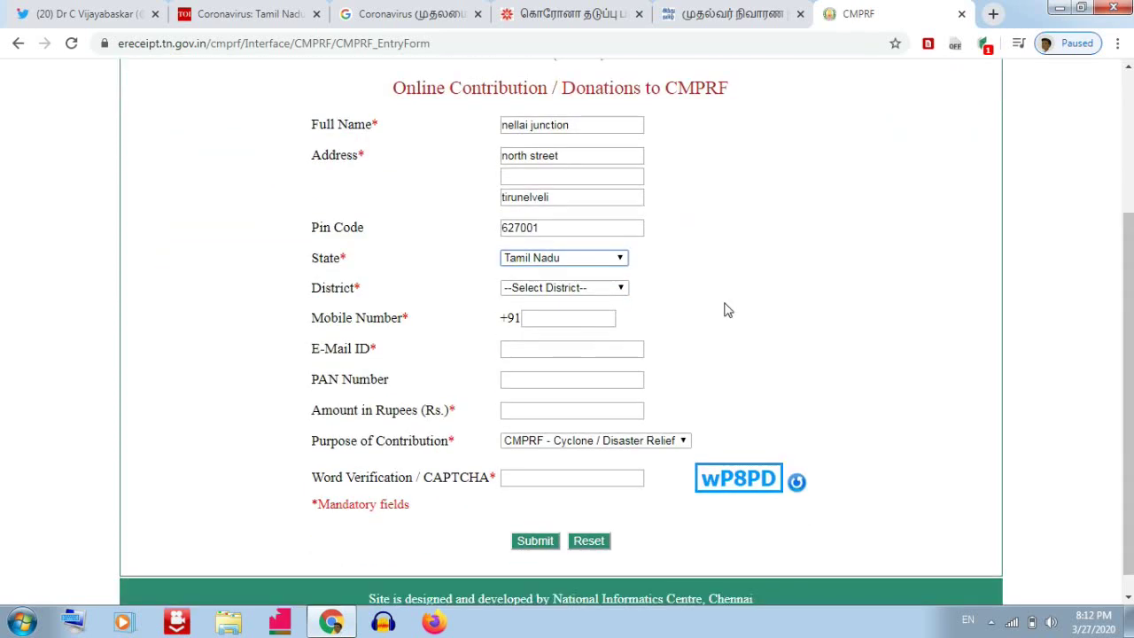
pyautogui.click(577, 289)
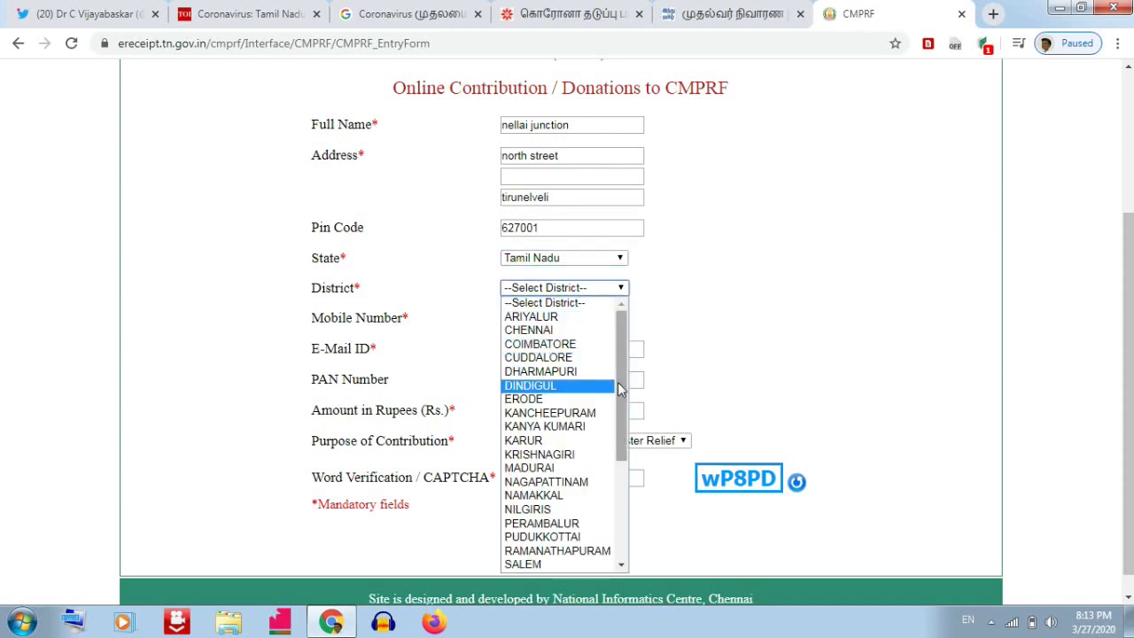
pyautogui.moveTo(621, 389); pyautogui.dragTo(625, 498)
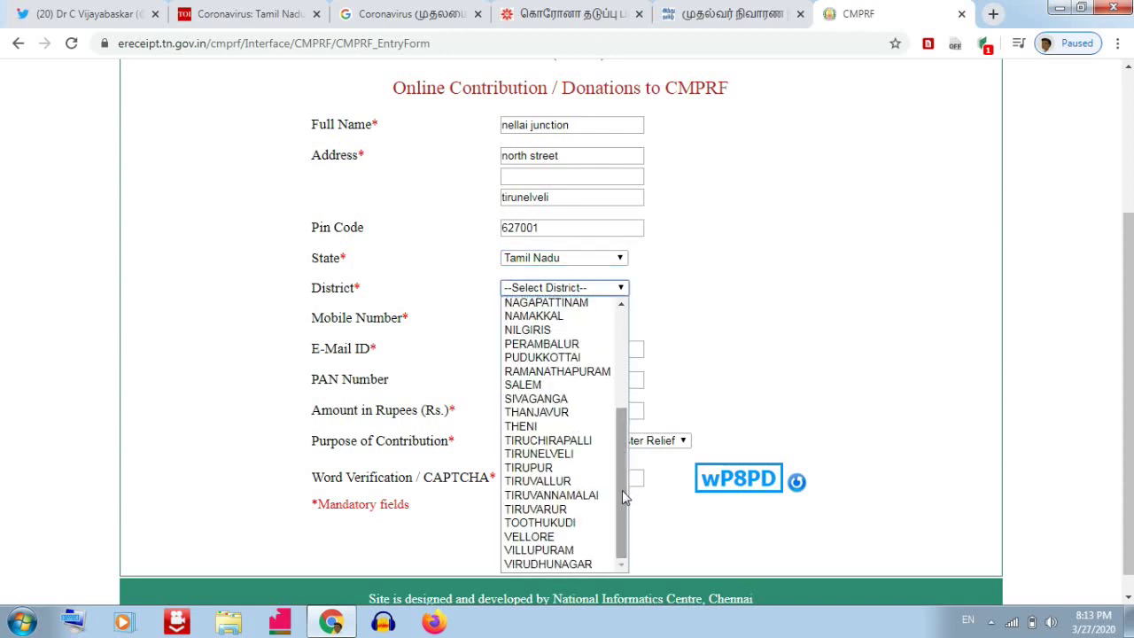
pyautogui.click(567, 455)
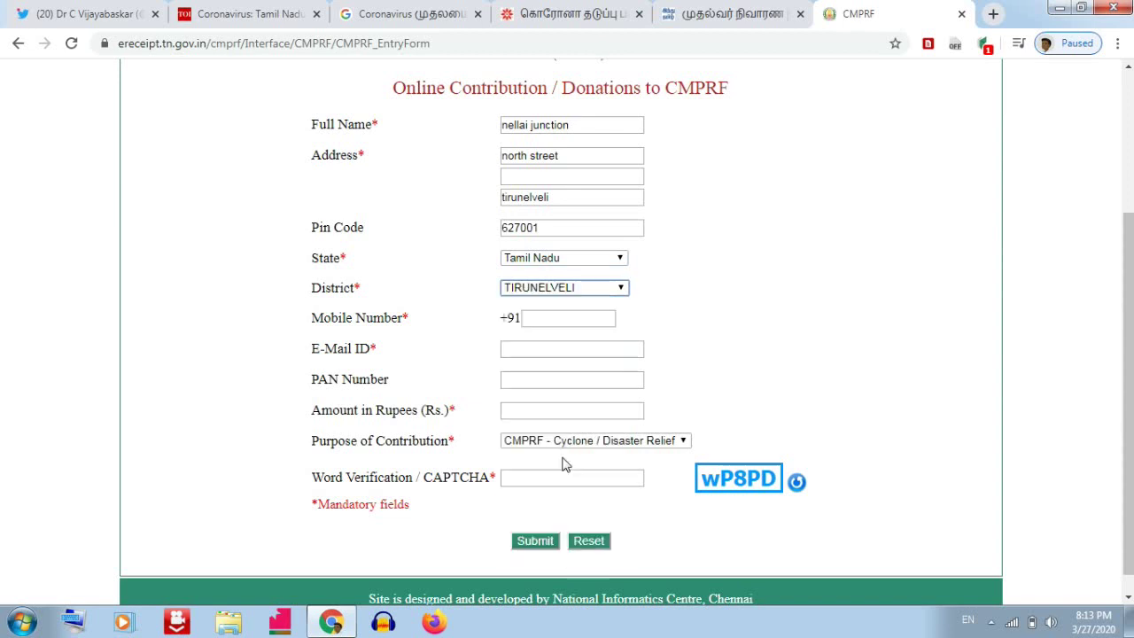
pyautogui.click(548, 321)
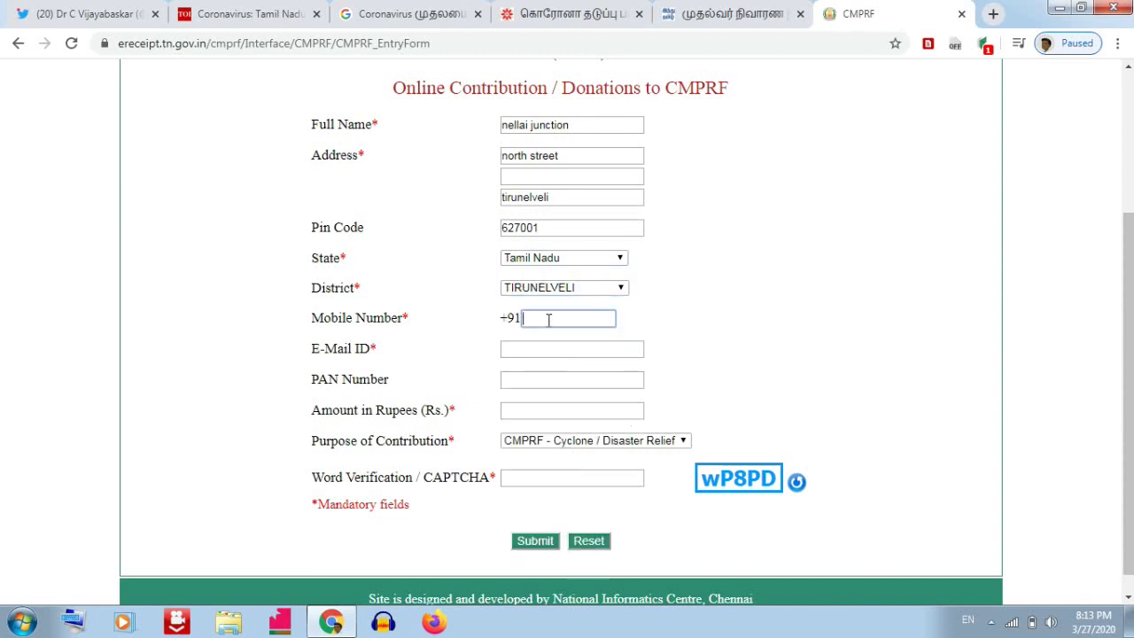
pyautogui.scroll(-1, 548, 320)
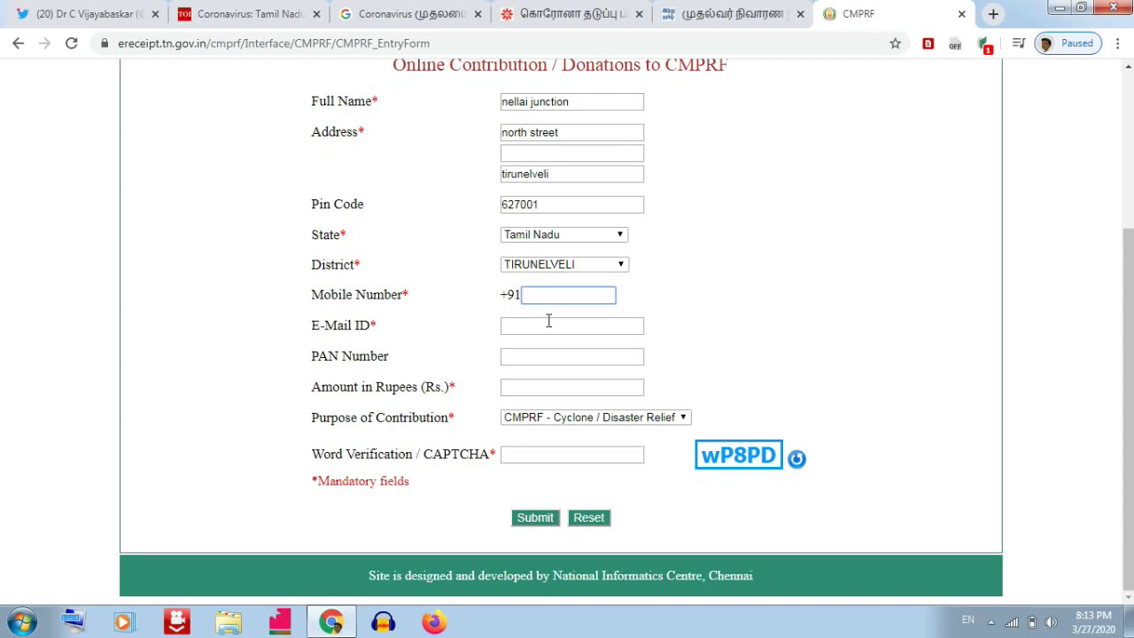
# Enter the donor's mobile number in the contribution form.
pyautogui.click(535, 326)
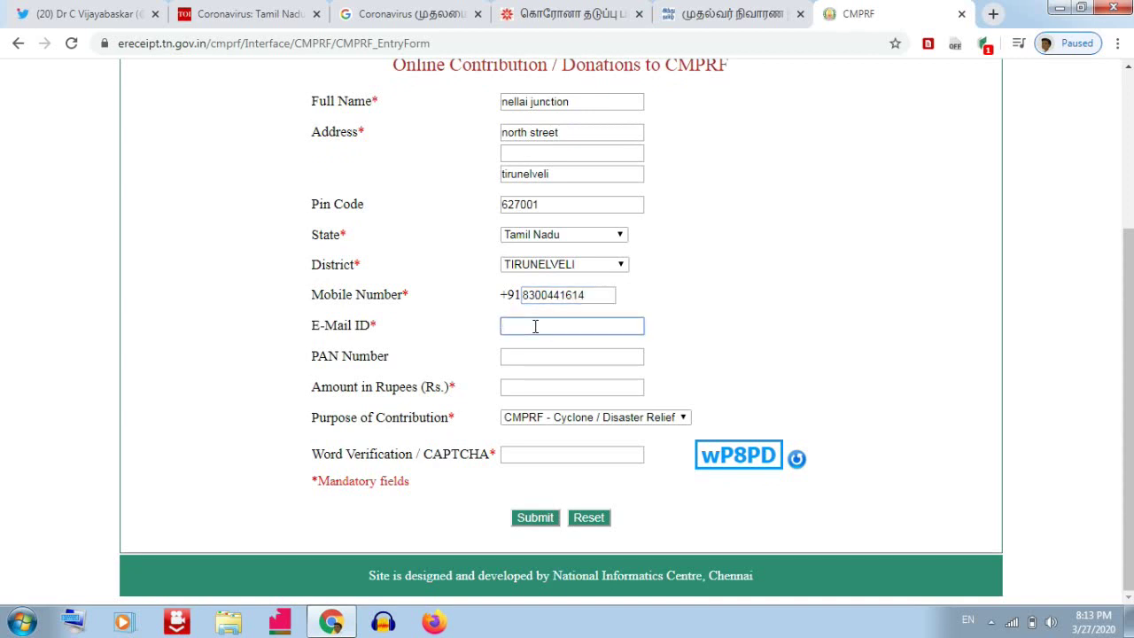
pyautogui.write('nction')
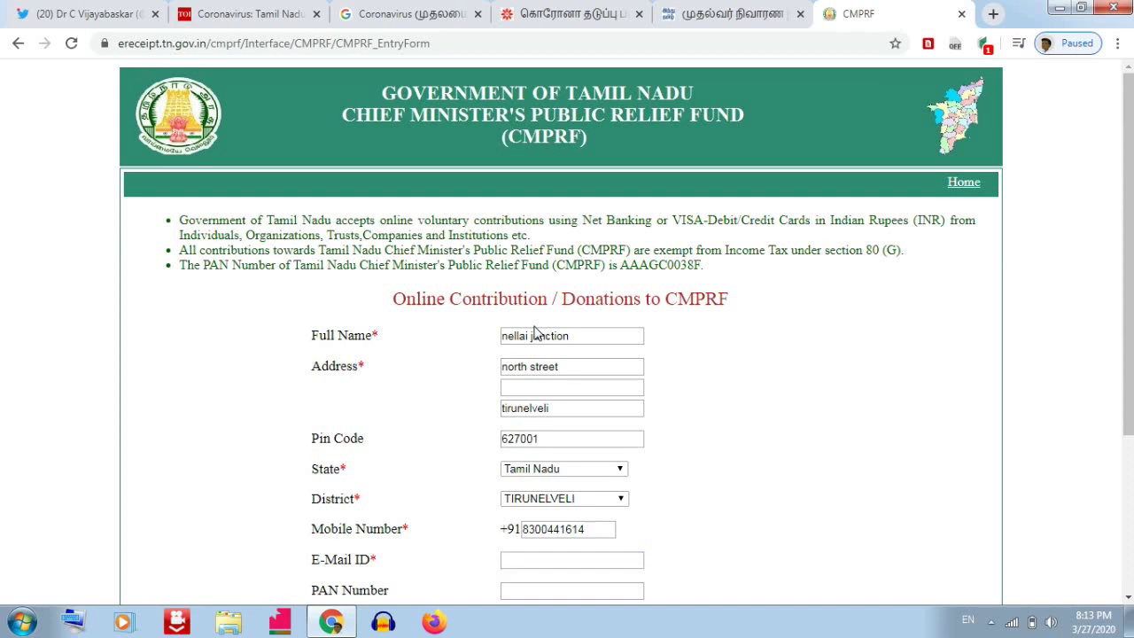
pyautogui.scroll(-2, 536, 333)
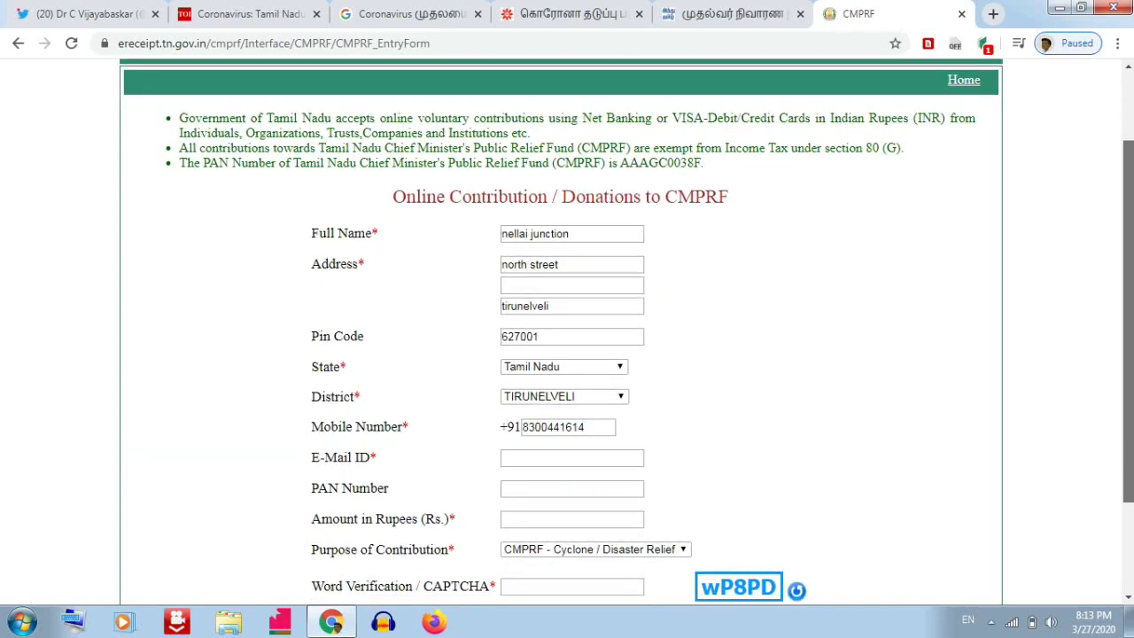
pyautogui.moveTo(532, 590); pyautogui.dragTo(623, 460)
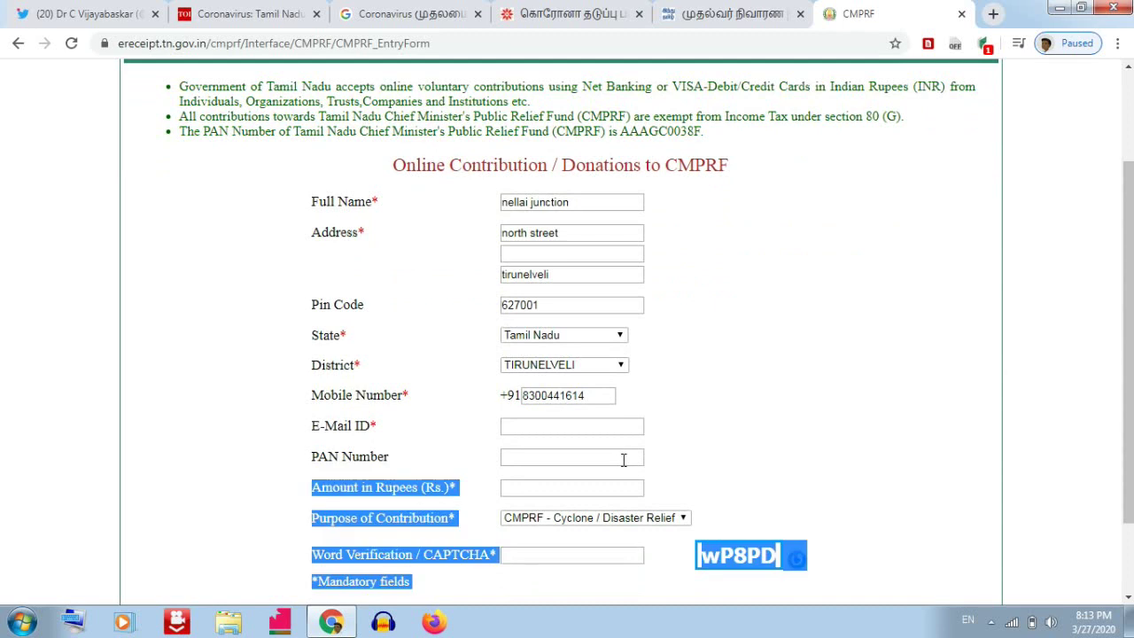
# Fill in the donor's e-mail address in the E-Mail ID field.
pyautogui.click(568, 427)
pyautogui.write('N')
pyautogui.press('BackSpace')
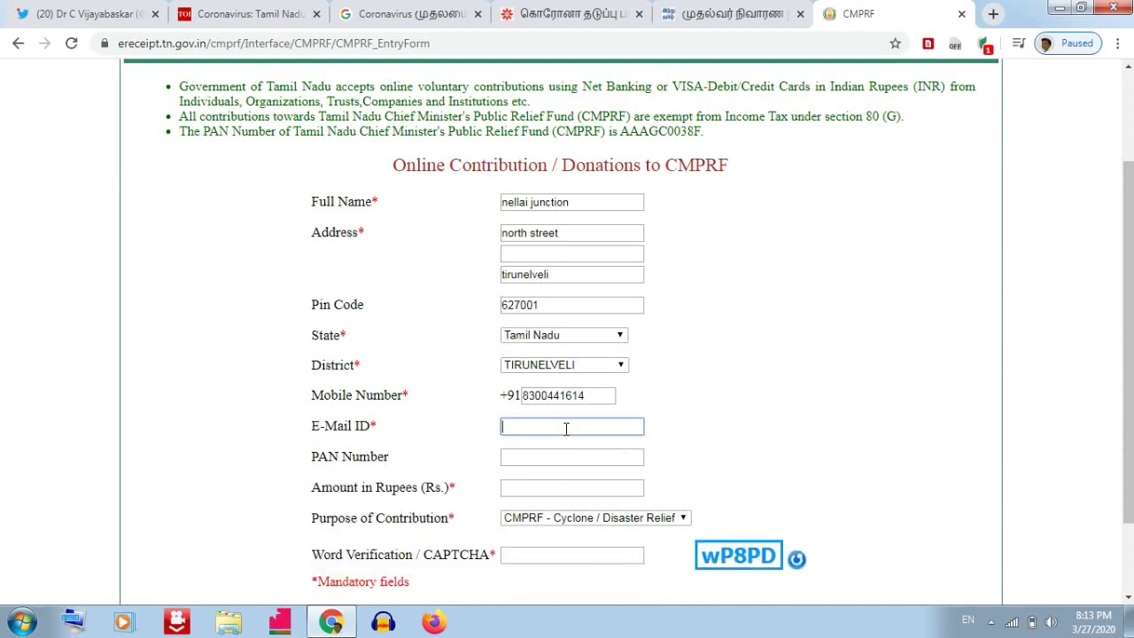
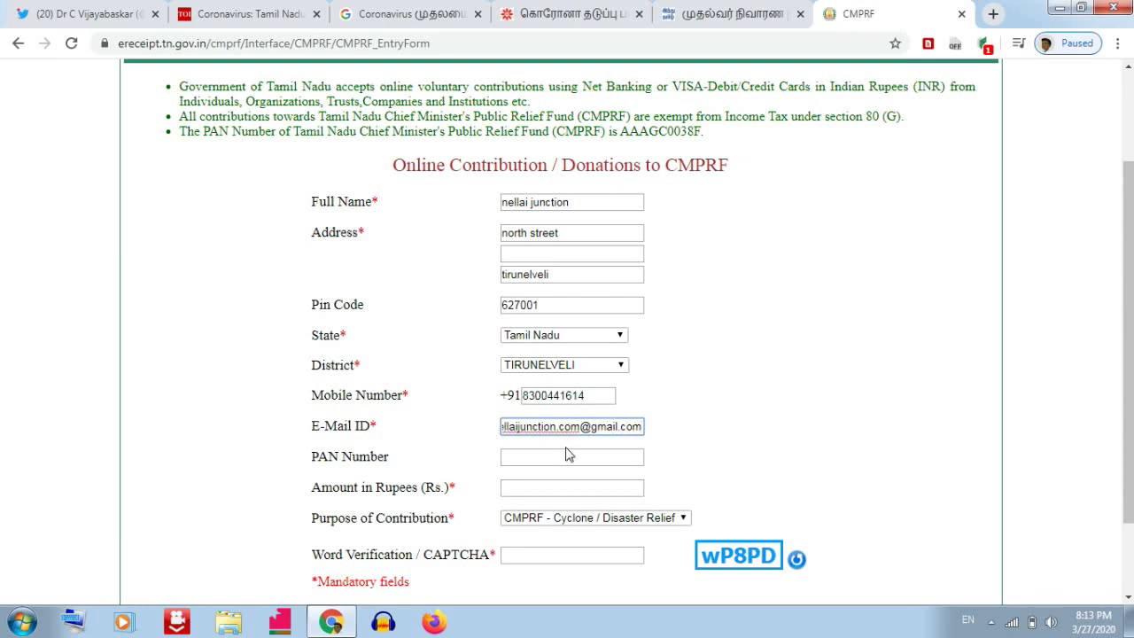
pyautogui.click(567, 454)
pyautogui.scroll(2, 568, 461)
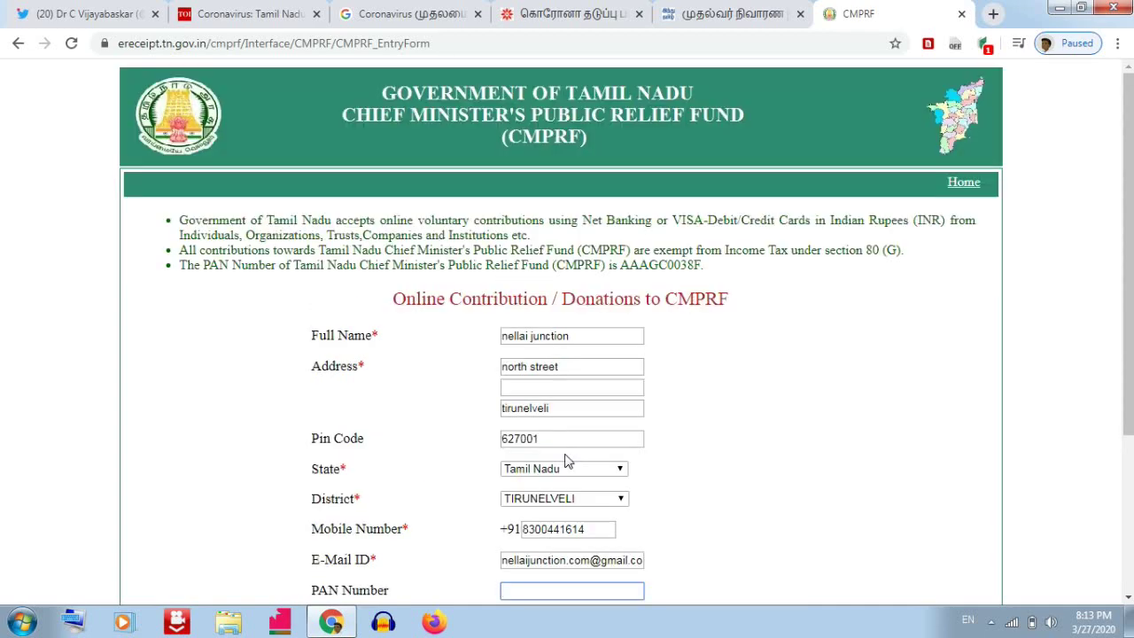
pyautogui.scroll(-3, 568, 461)
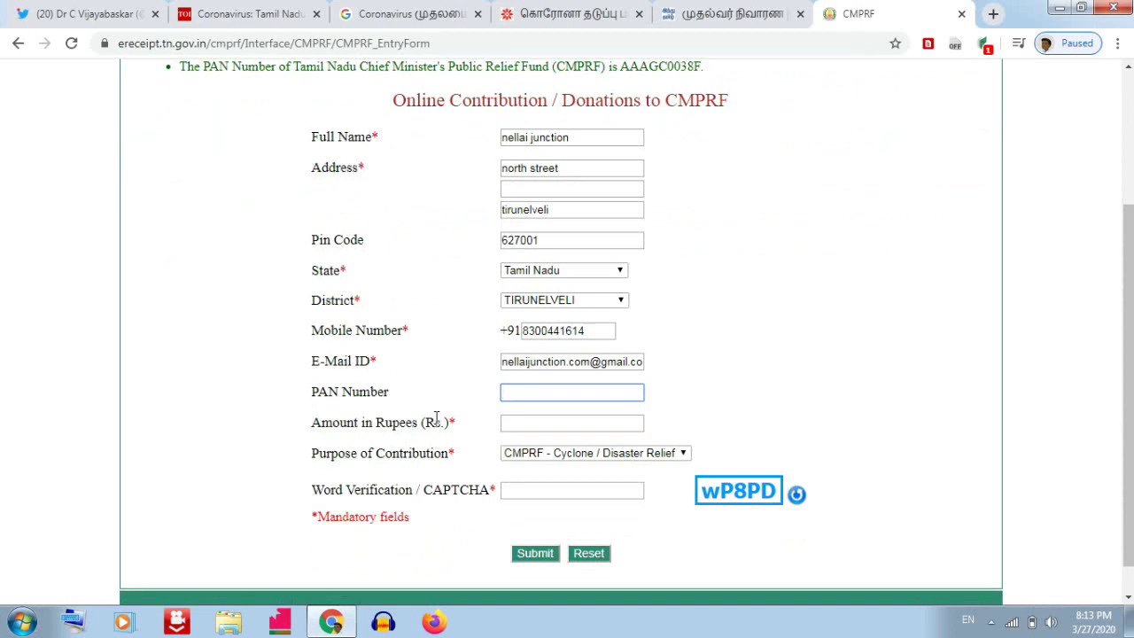
# Set the Amount in Rupees to 100.
pyautogui.click(518, 425)
pyautogui.write('1')
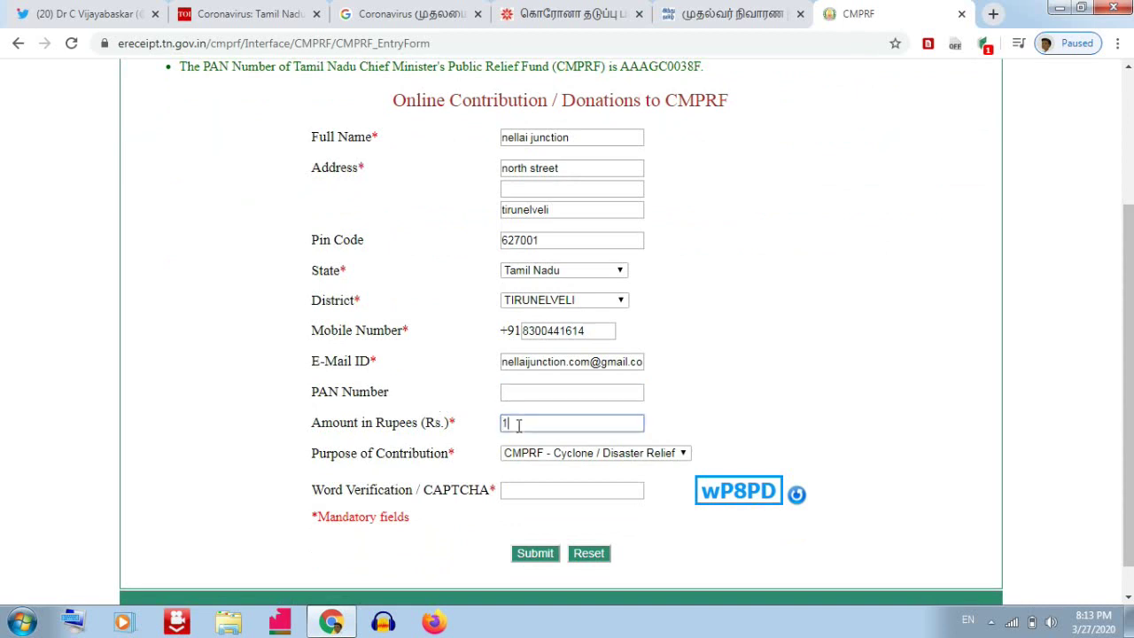
pyautogui.write('00')
pyautogui.scroll(-1, 1127, 408)
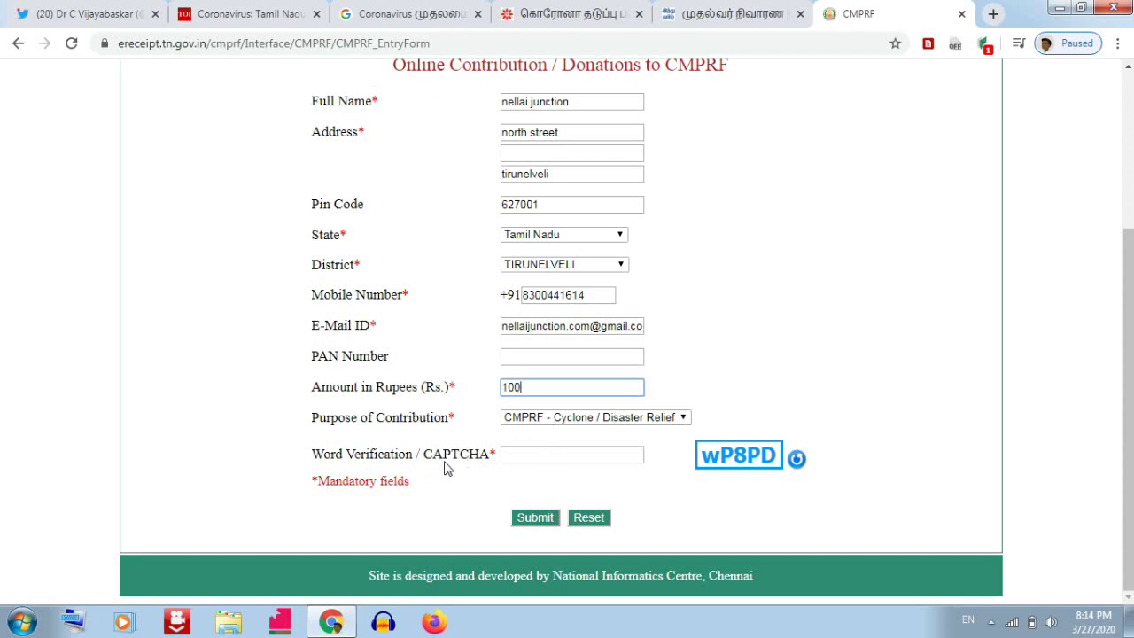
# Type the displayed CAPTCHA code into the Word Verification box.
pyautogui.click(542, 455)
pyautogui.write('w')
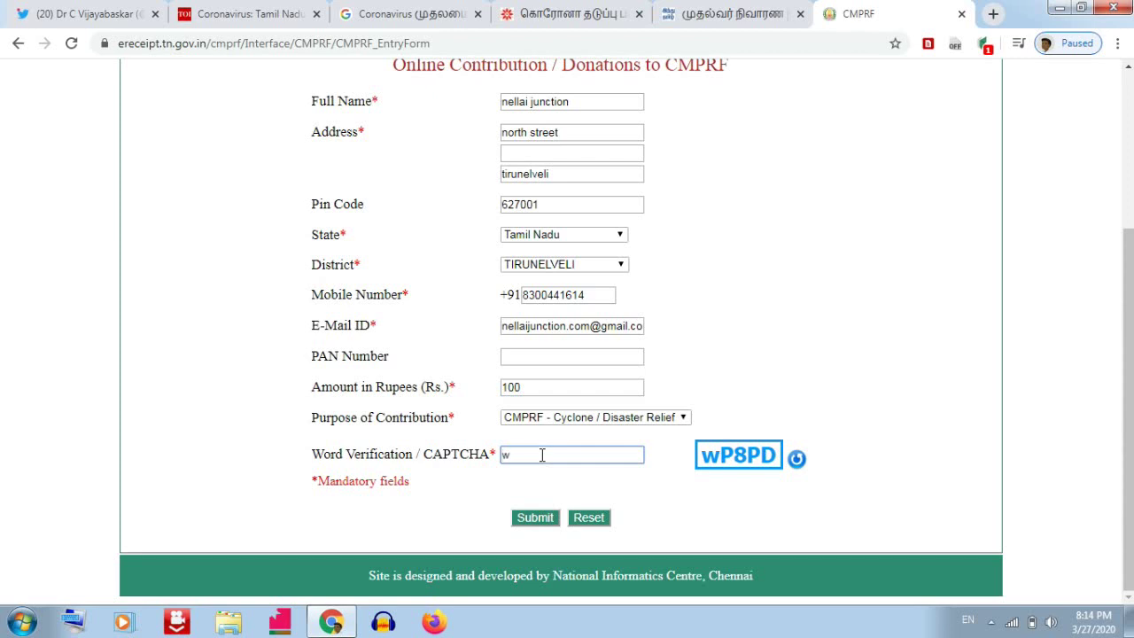
pyautogui.write('P')
pyautogui.write('8P')
pyautogui.write('P8PD')
pyautogui.scroll(1, 755, 404)
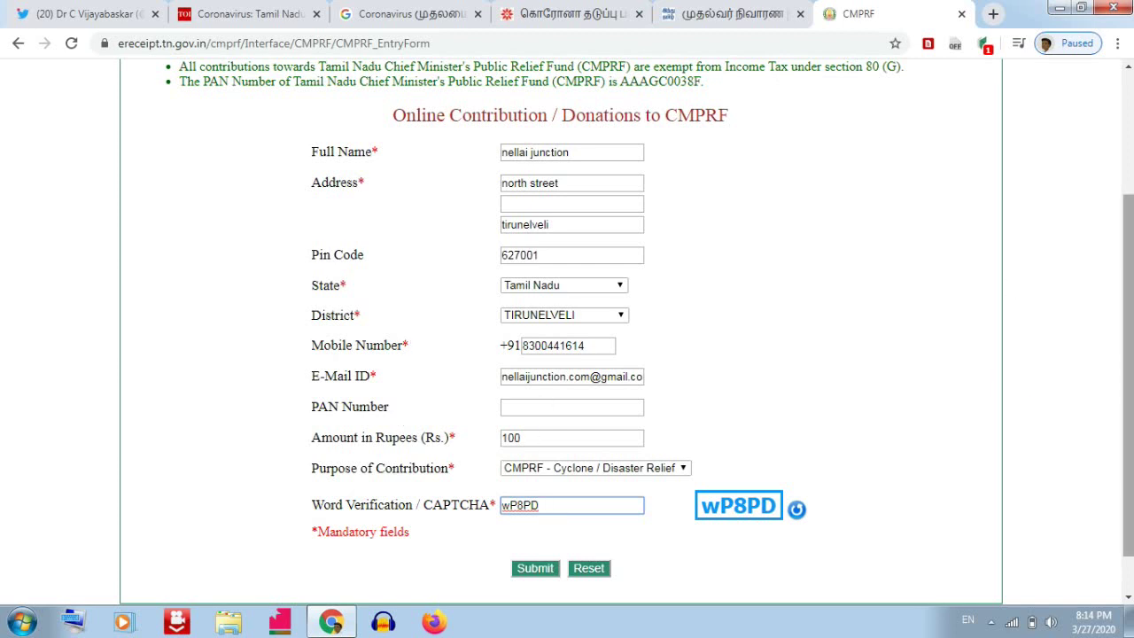
pyautogui.moveTo(1128, 301); pyautogui.dragTo(1128, 335)
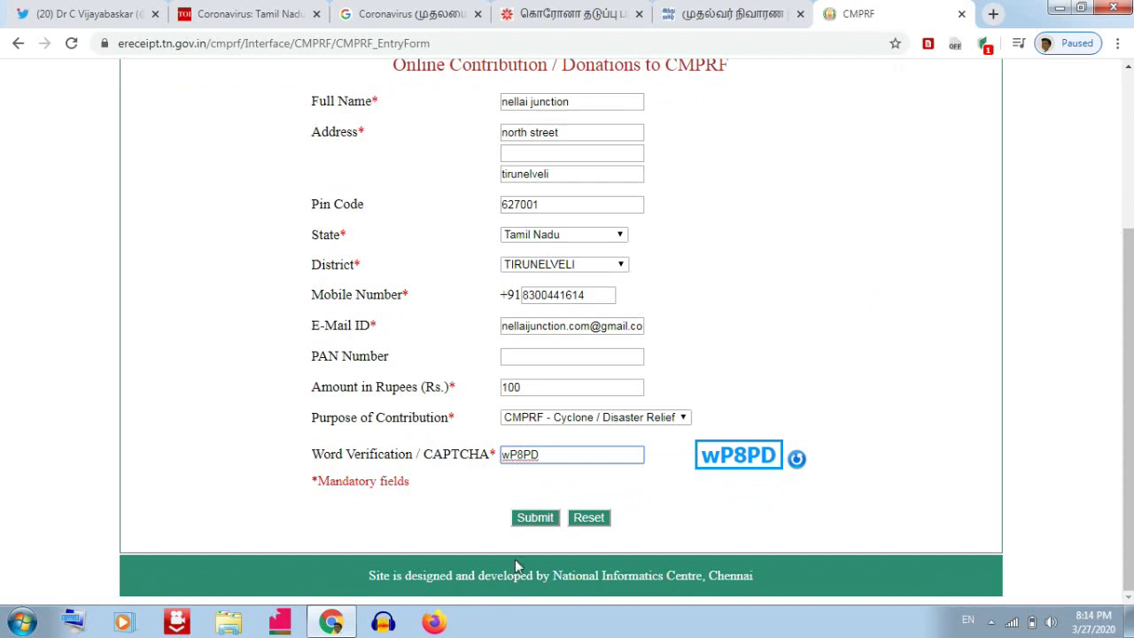
# Submit the form and confirm paying the 100-rupee donation.
pyautogui.click(540, 520)
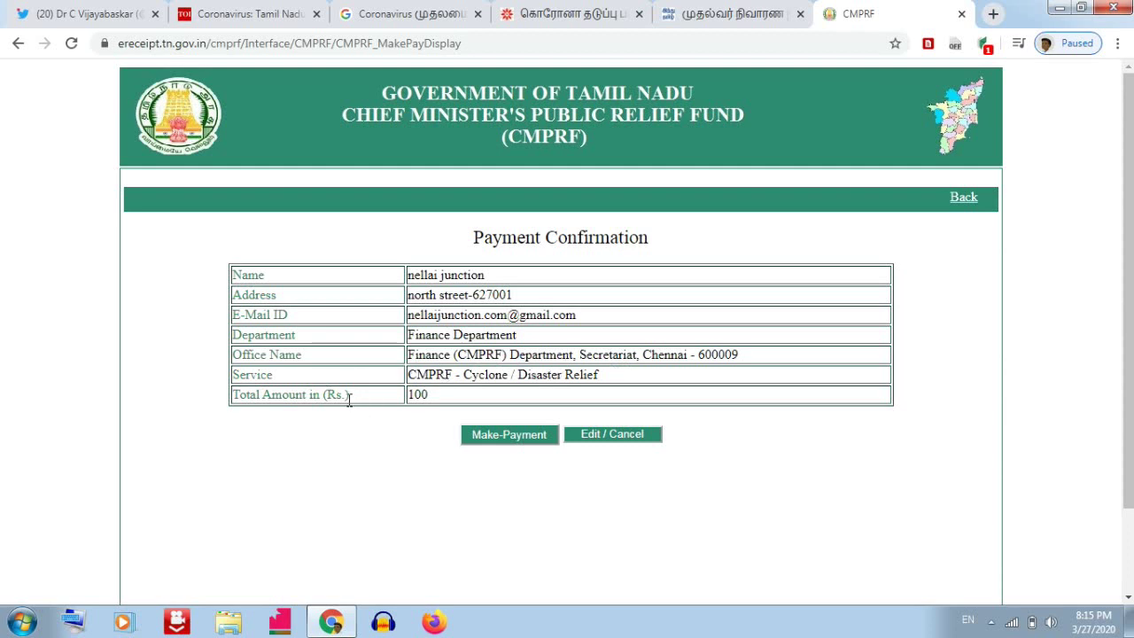
pyautogui.click(494, 436)
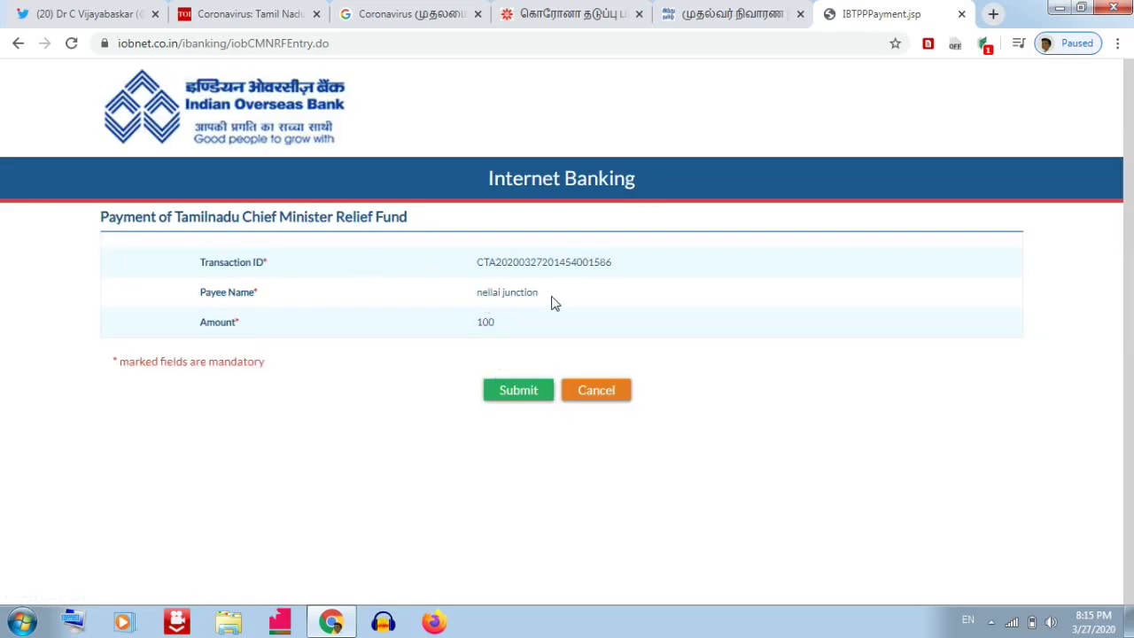
# Confirm the 100 Chief Minister Relief Fund payment on the IOB page.
pyautogui.click(514, 398)
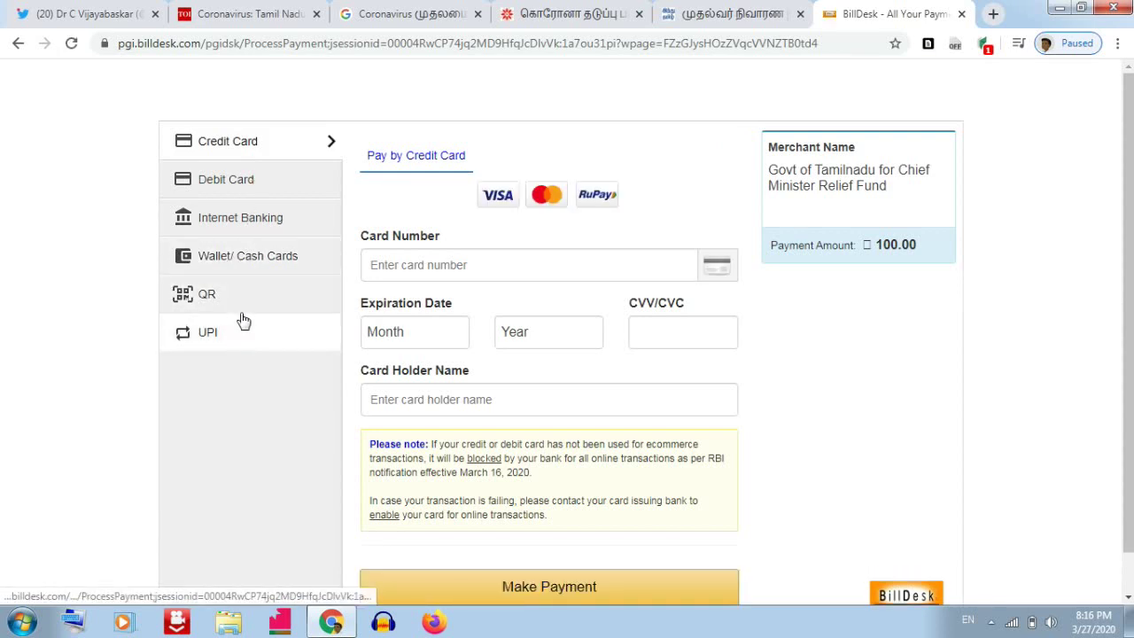
# Choose Debit Card payment and enter the card number.
pyautogui.click(239, 196)
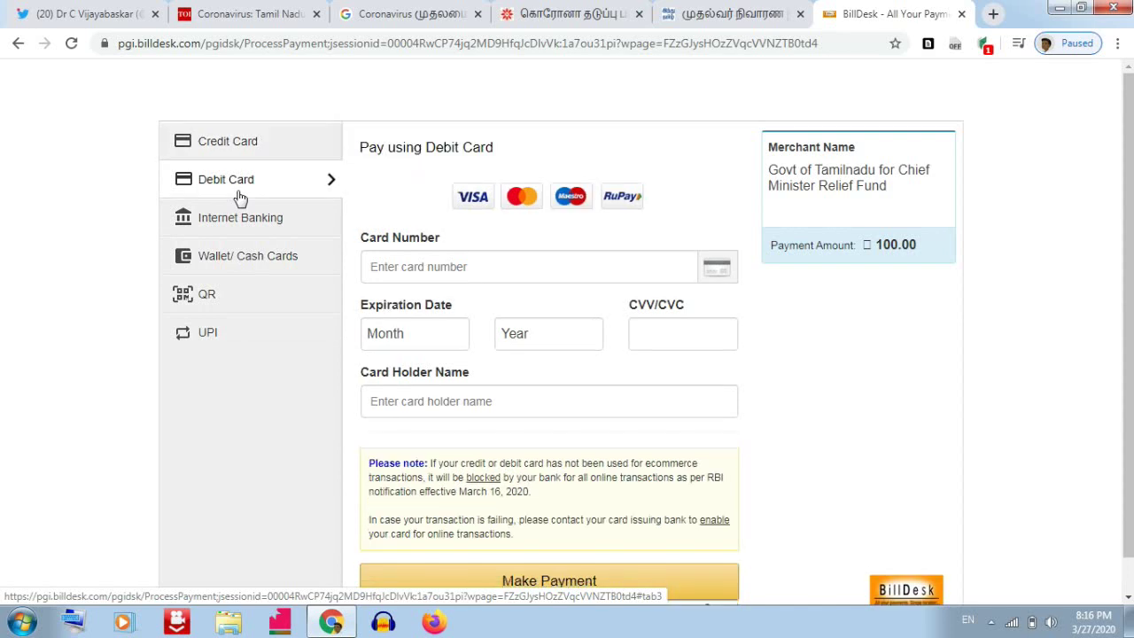
pyautogui.click(417, 267)
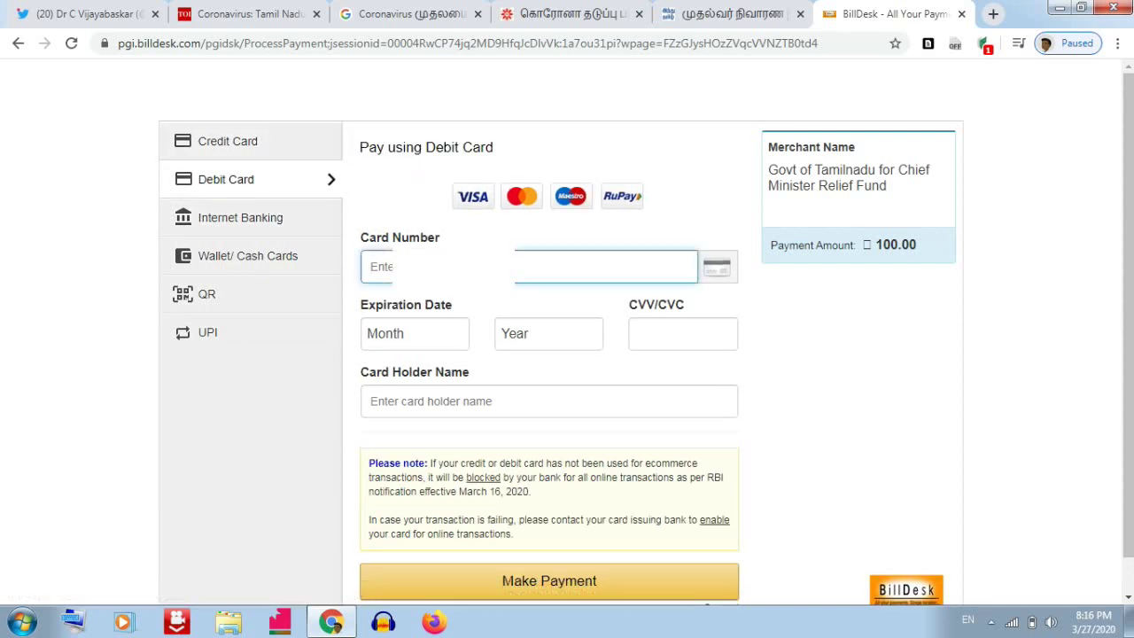
pyautogui.write('608')
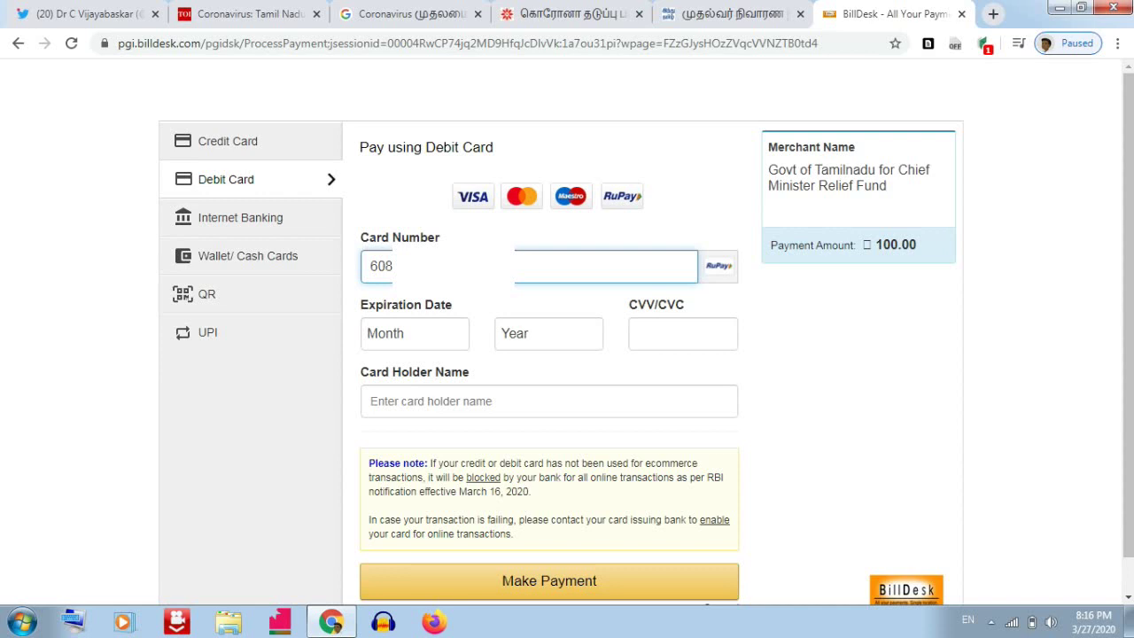
pyautogui.click(419, 330)
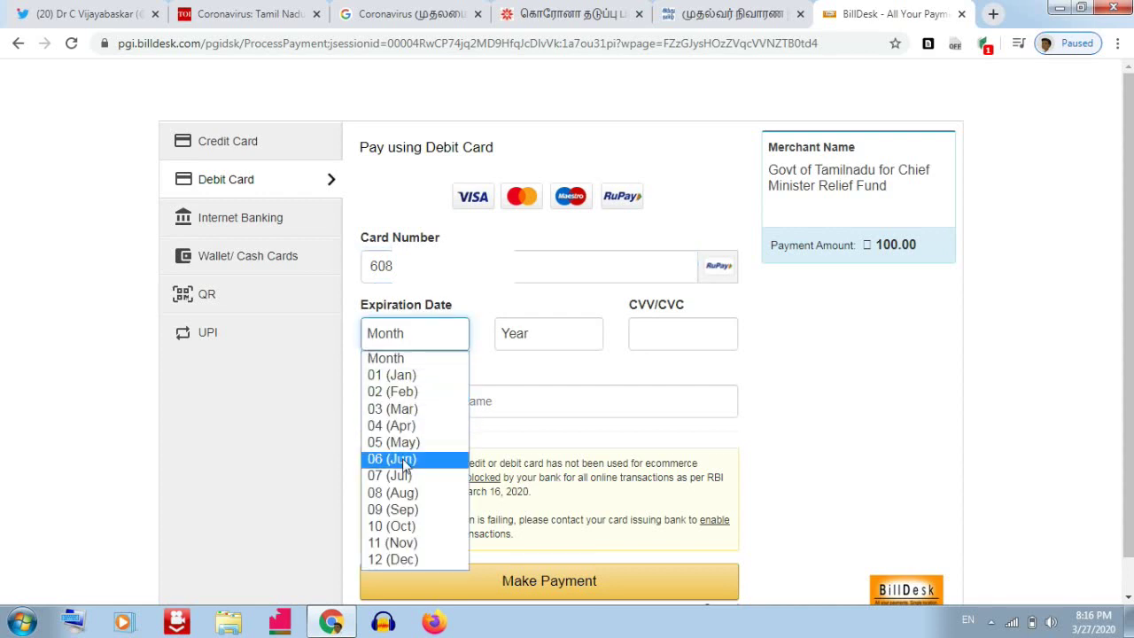
# Set the card expiry to 10 (Oct) 2025.
pyautogui.click(411, 531)
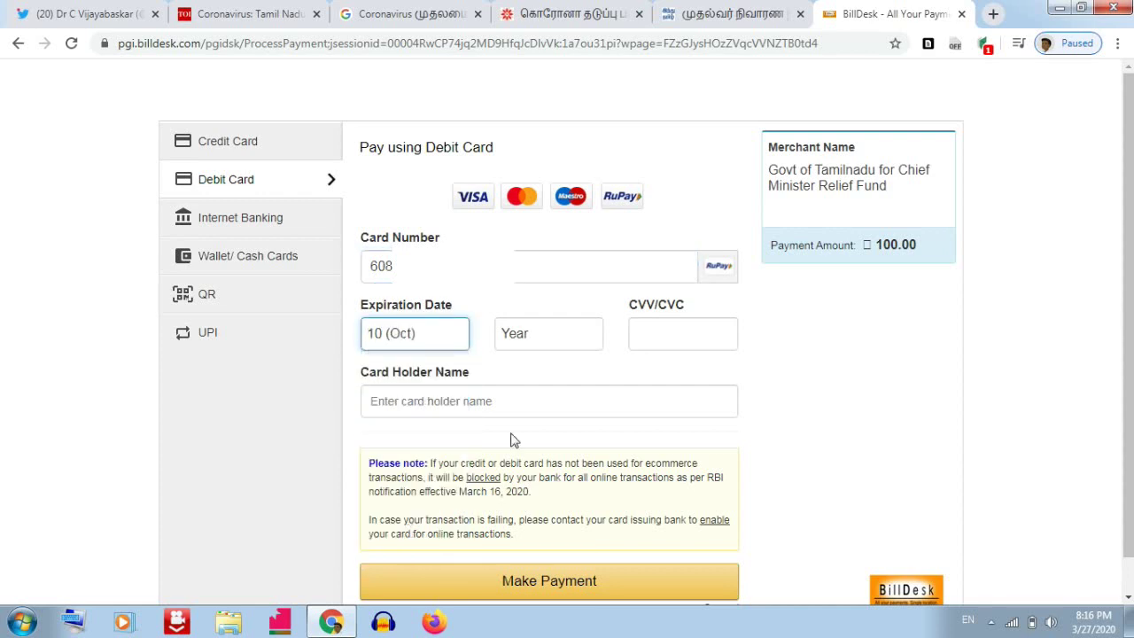
pyautogui.click(555, 339)
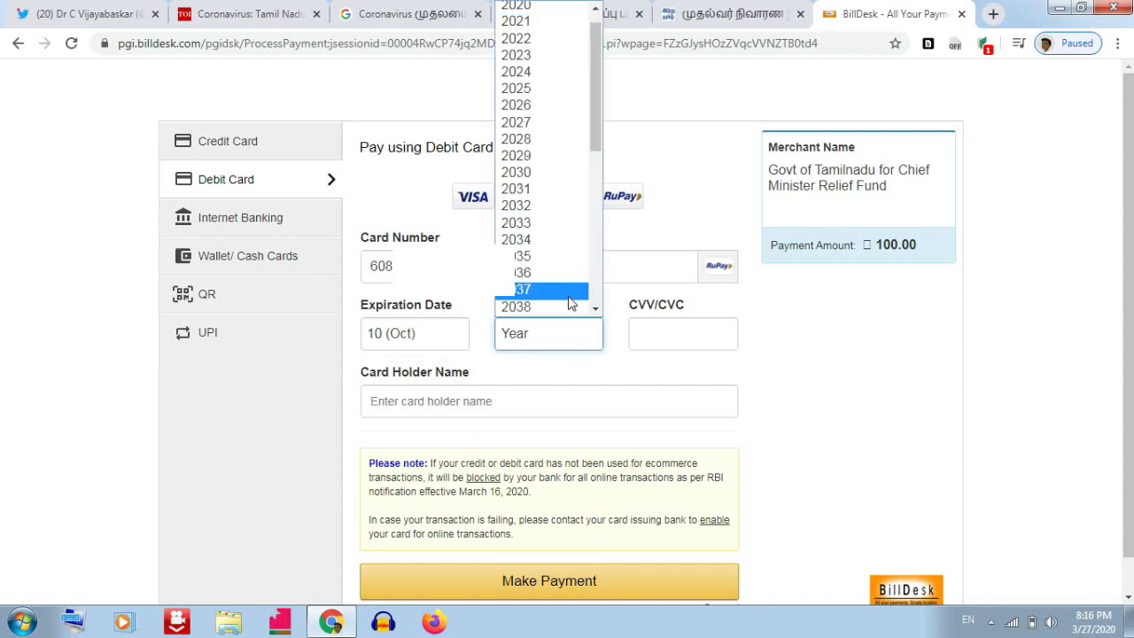
pyautogui.click(548, 93)
# Enter the CVV and the card holder's name.
pyautogui.click(668, 326)
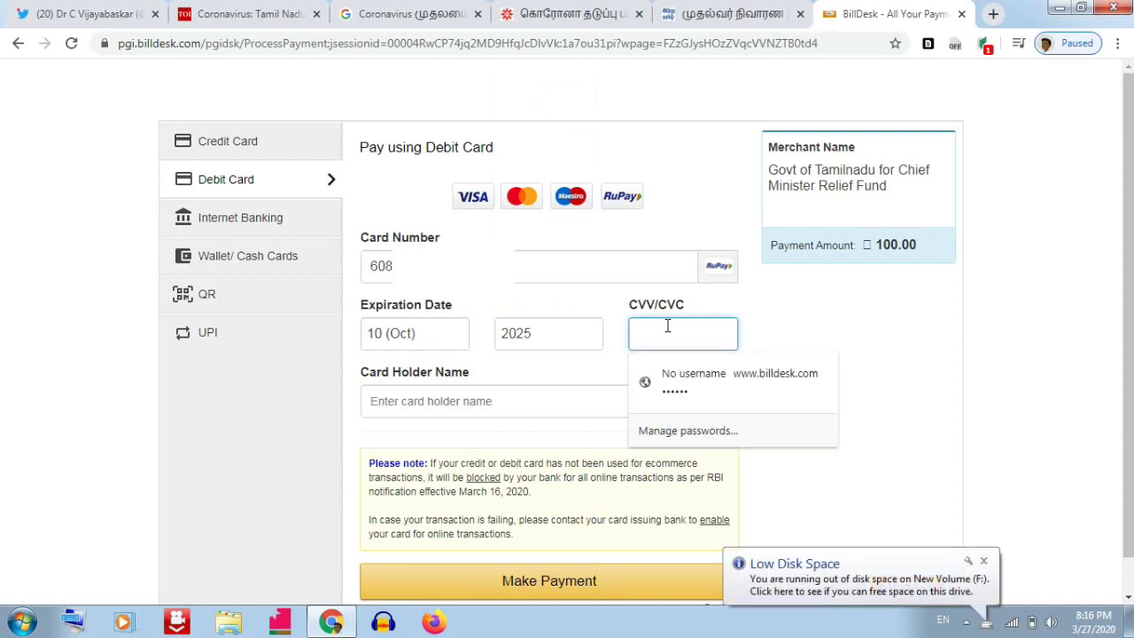
pyautogui.write('•••')
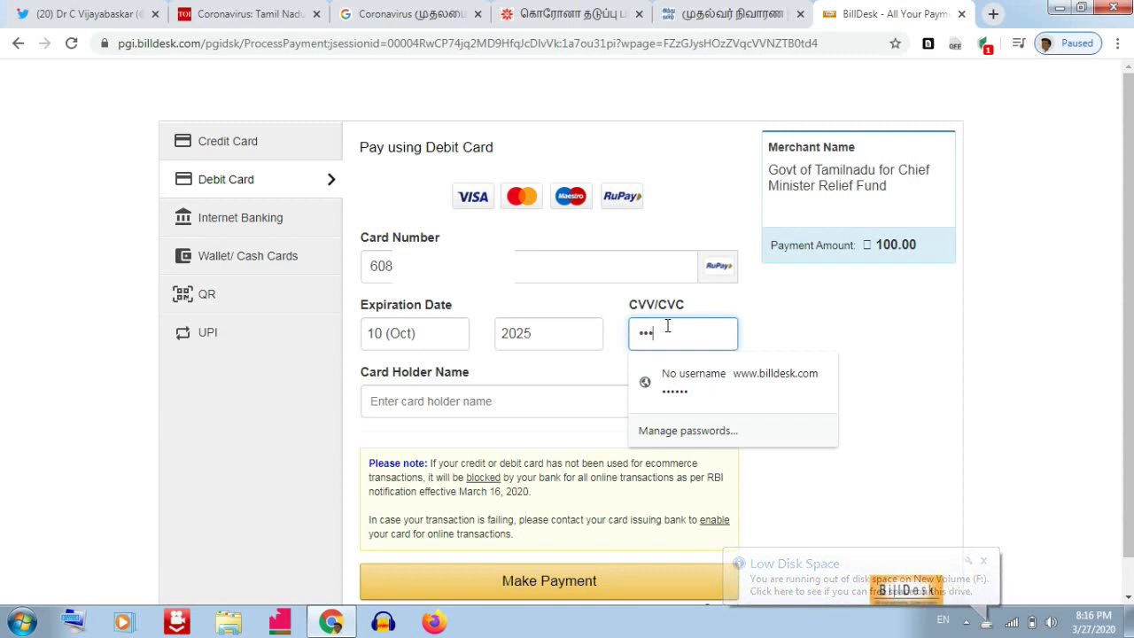
pyautogui.click(487, 401)
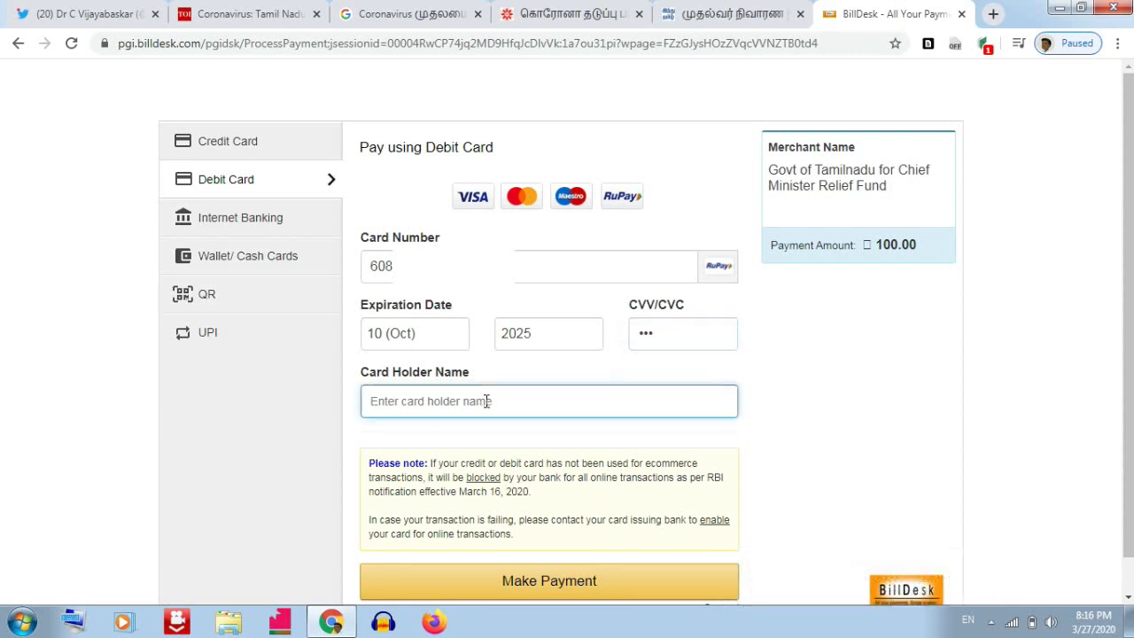
pyautogui.write('NOTHI')
pyautogui.write('N')
pyautogui.press('BackSpace')
pyautogui.press('BackSpace')
pyautogui.press('BackSpace')
pyautogui.press('BackSpace')
pyautogui.press('BackSpace')
pyautogui.write('E')
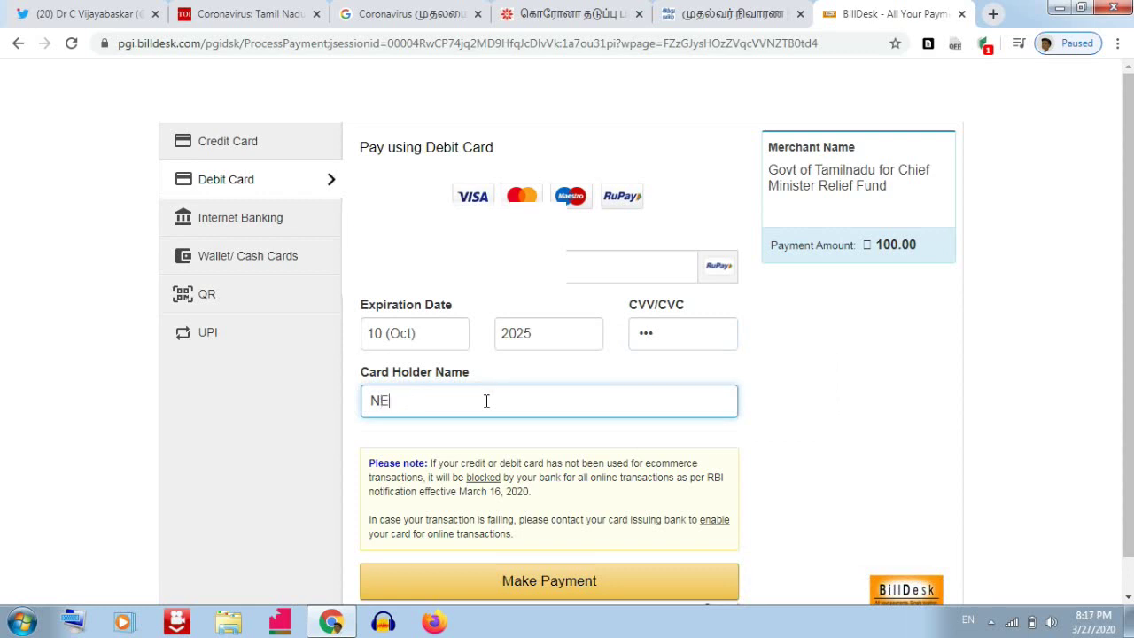
pyautogui.write('LLAI JUNCTION')
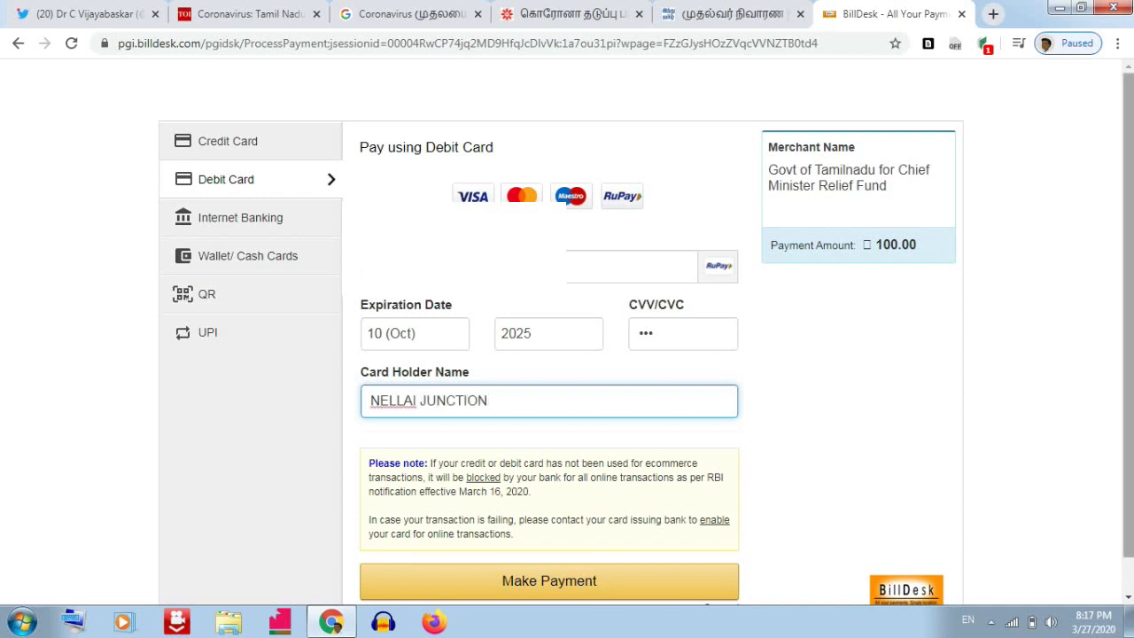
pyautogui.scroll(-1, 667, 301)
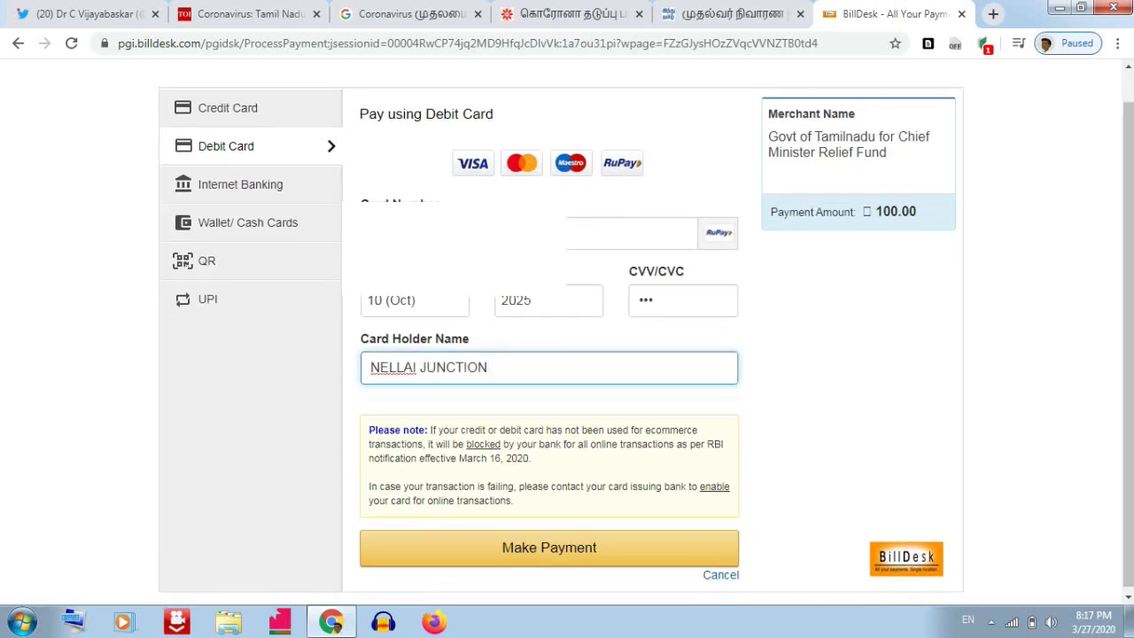
pyautogui.scroll(-1, 1091, 364)
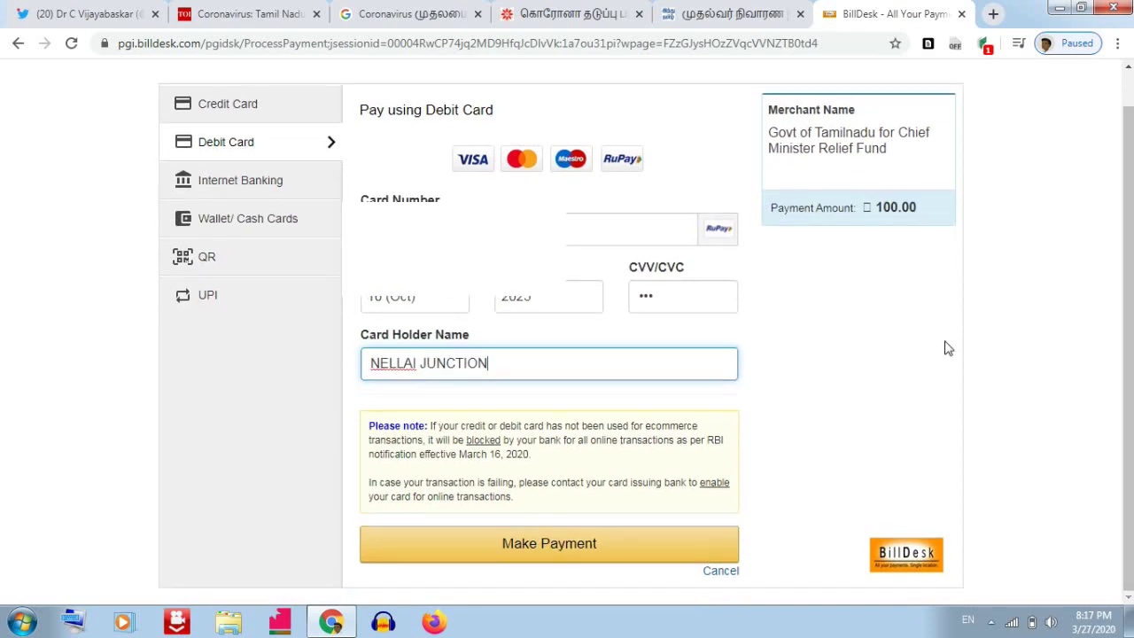
# Make the debit card payment and authorise it with the SMS one-time password.
pyautogui.click(505, 557)
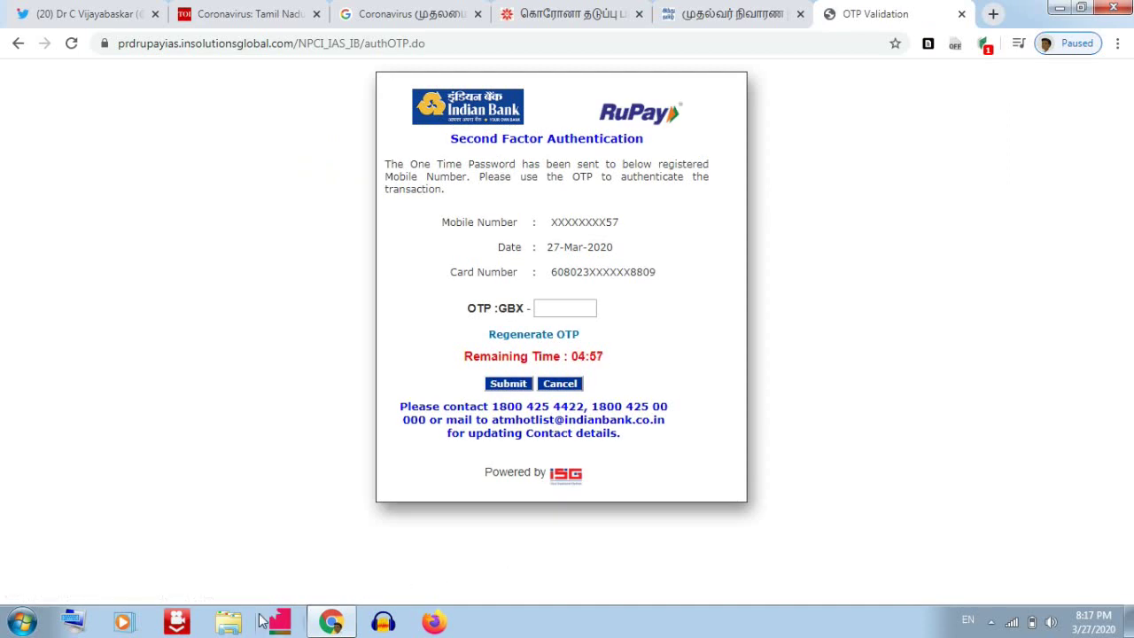
pyautogui.click(545, 307)
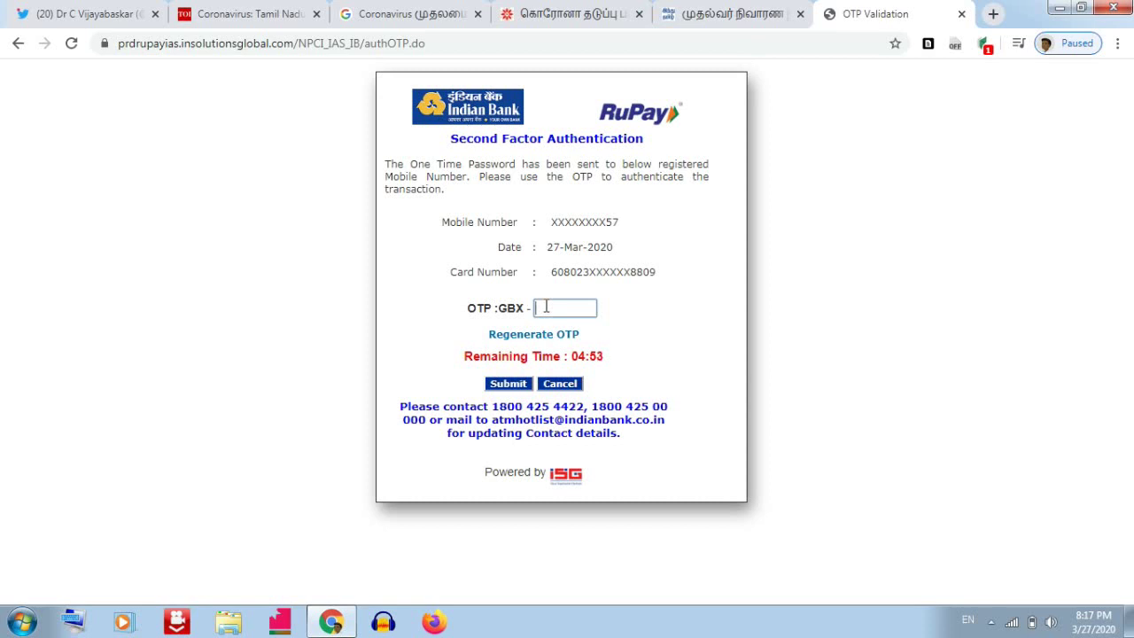
pyautogui.click(510, 386)
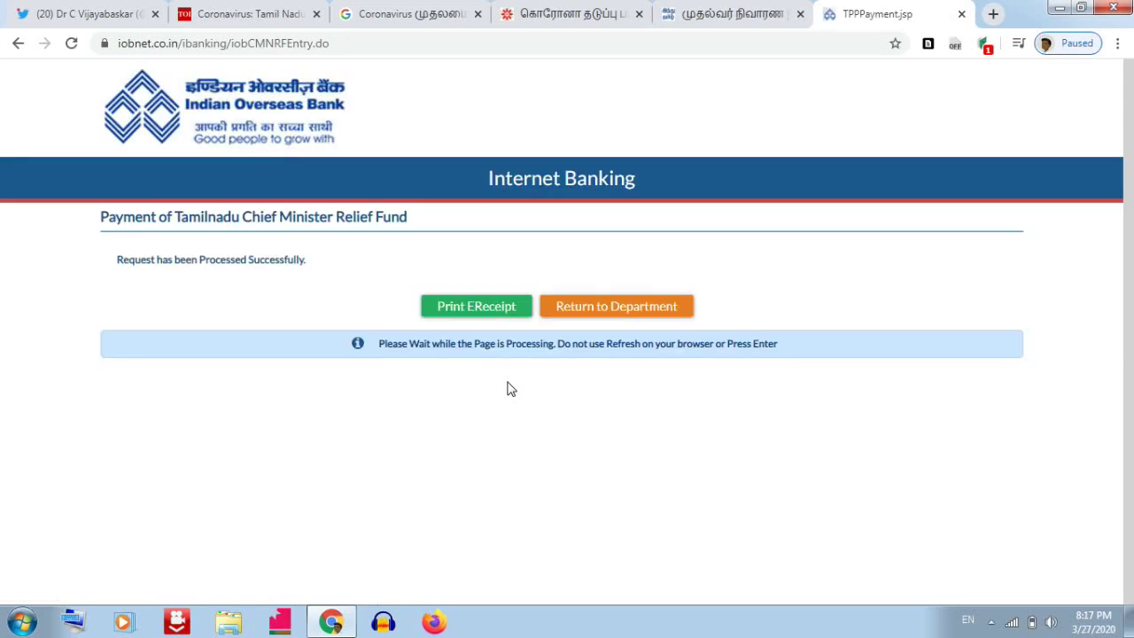
# Request the e-receipt, then return to the bank's home page.
pyautogui.click(482, 311)
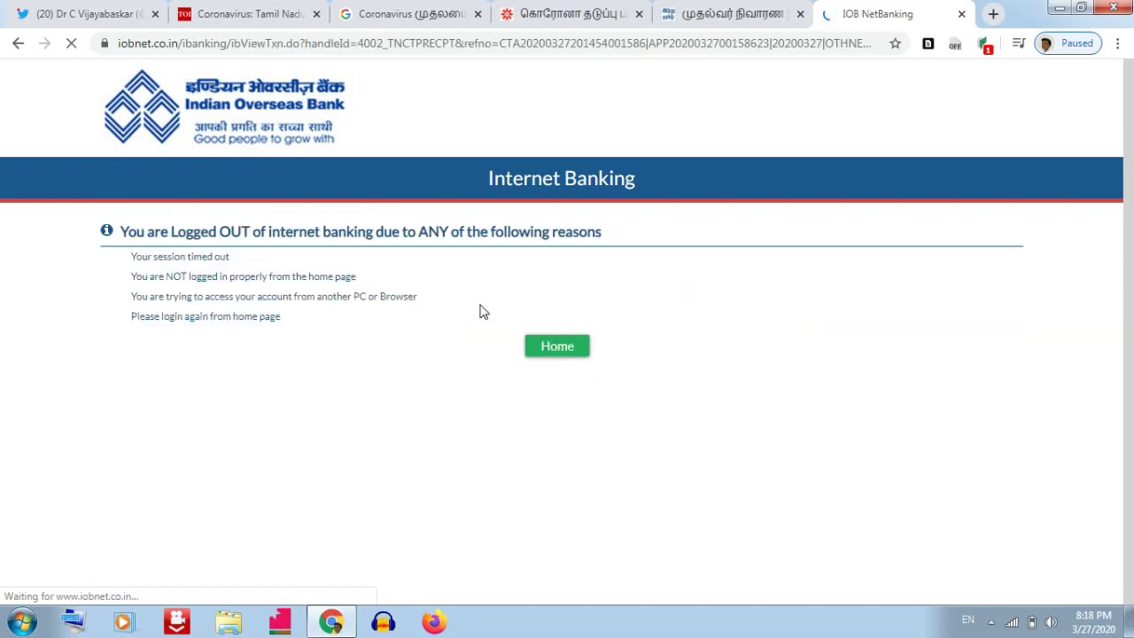
pyautogui.click(558, 348)
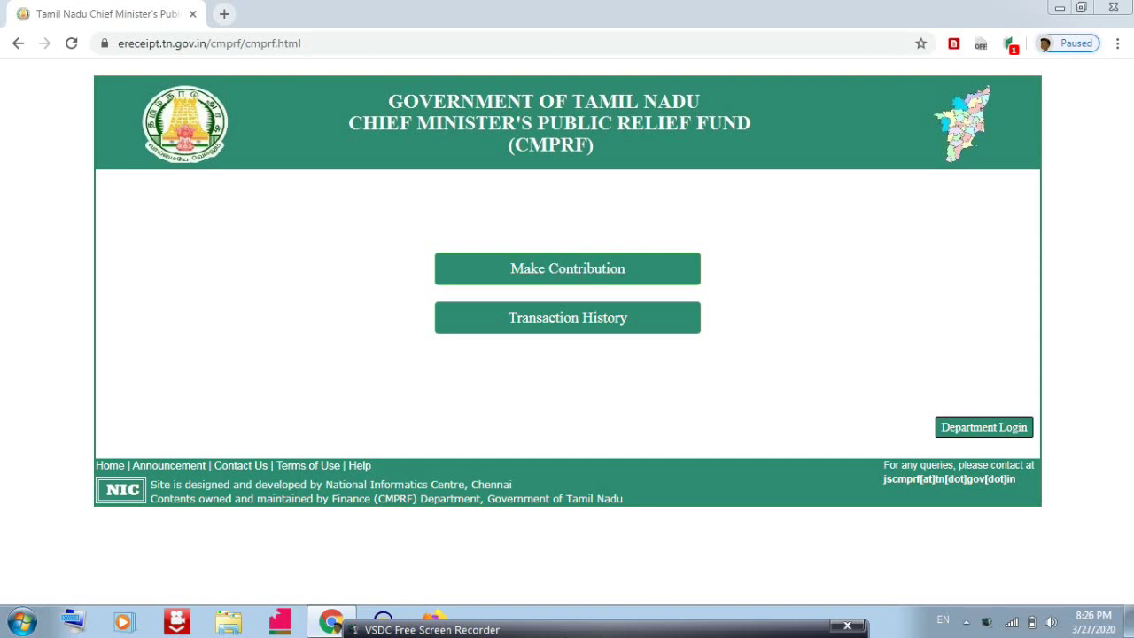
# In the Transaction History lookup, enter the donor's e-mail ID, mobile number and the shown CAPTCHA word.
pyautogui.click(553, 325)
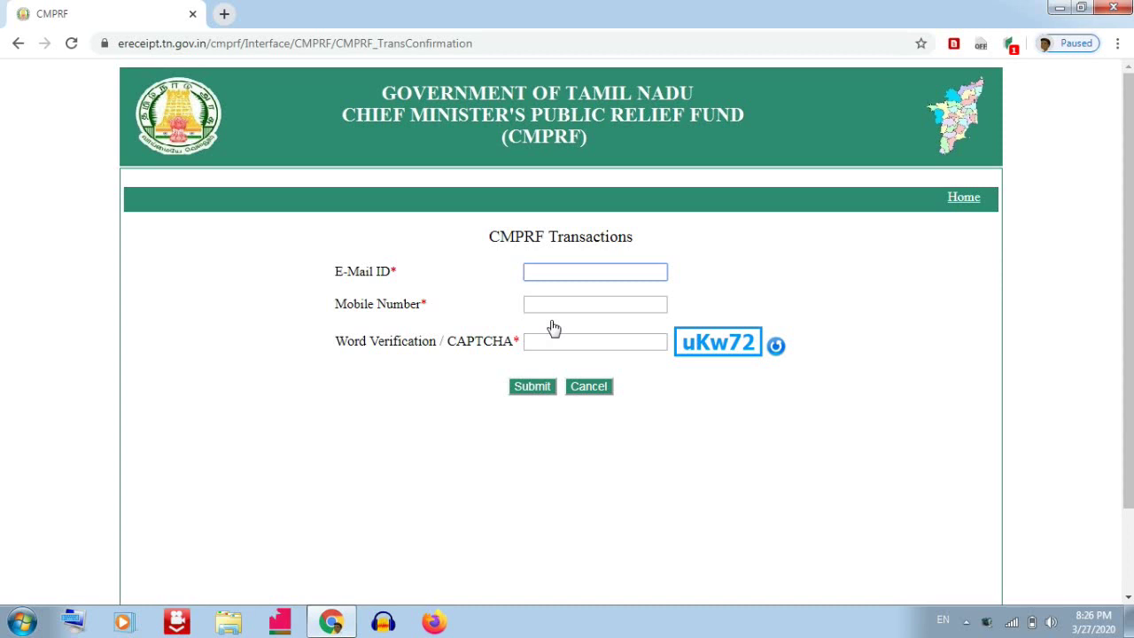
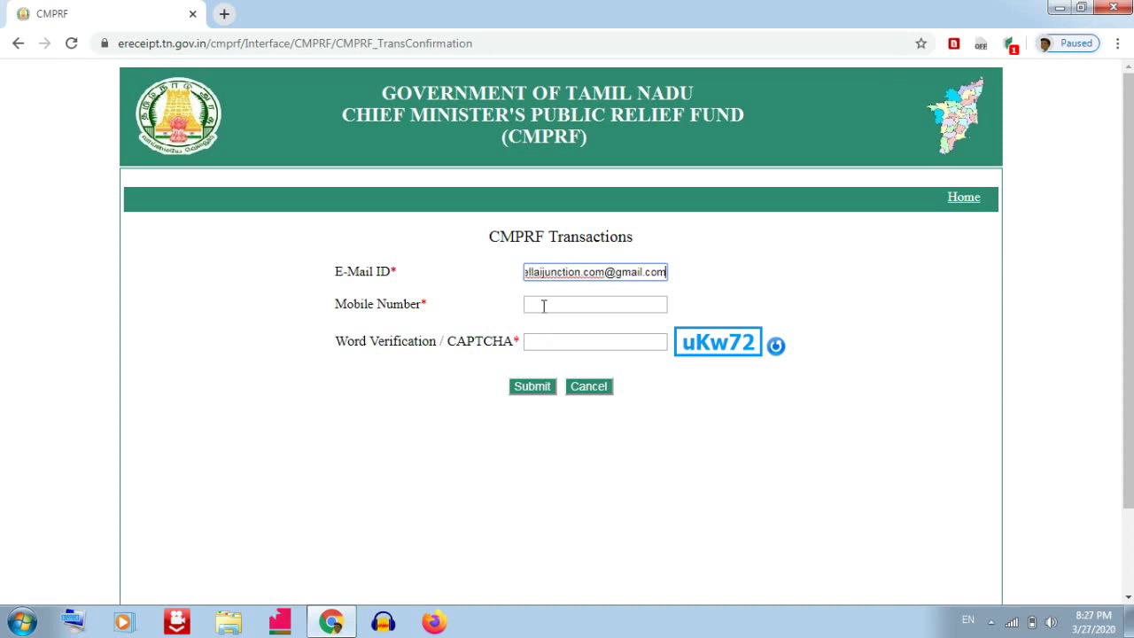
pyautogui.click(543, 304)
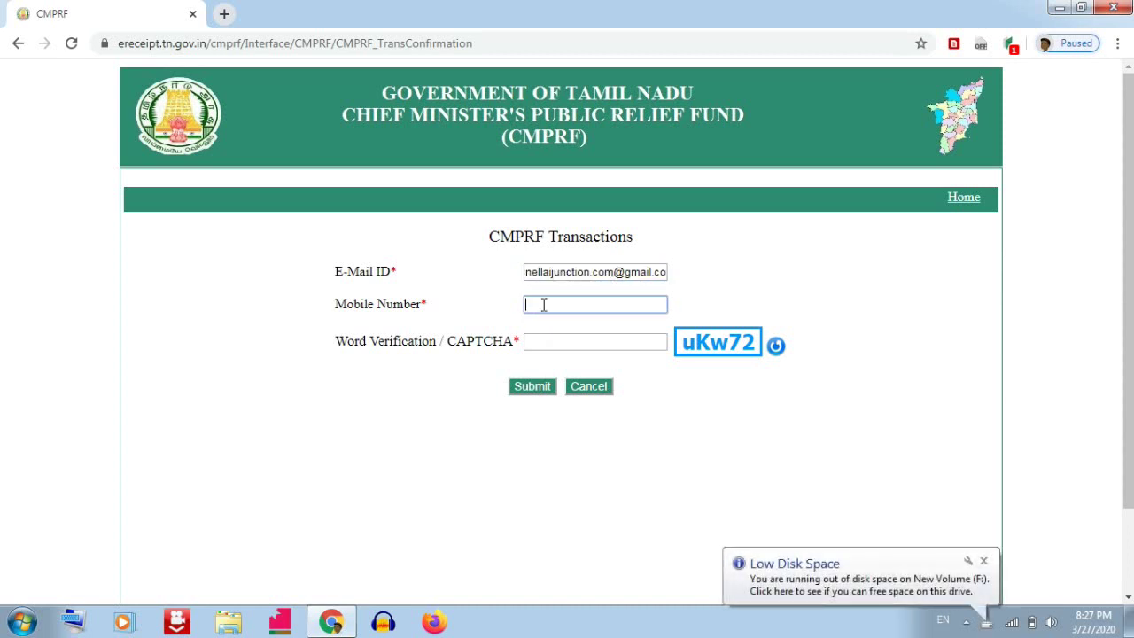
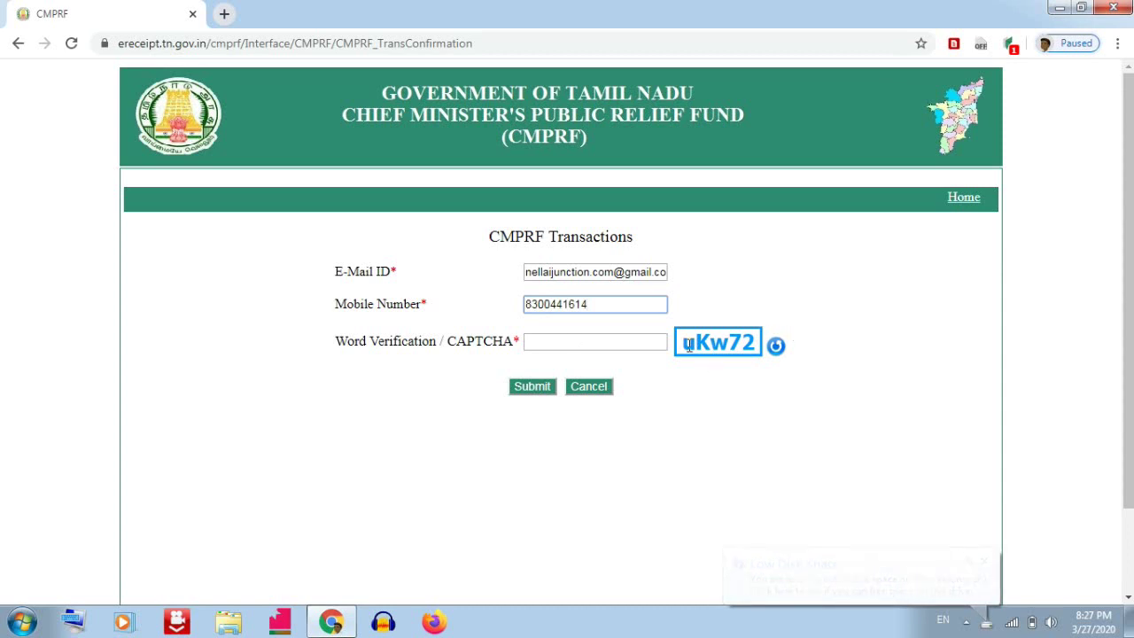
pyautogui.click(588, 346)
pyautogui.write('u')
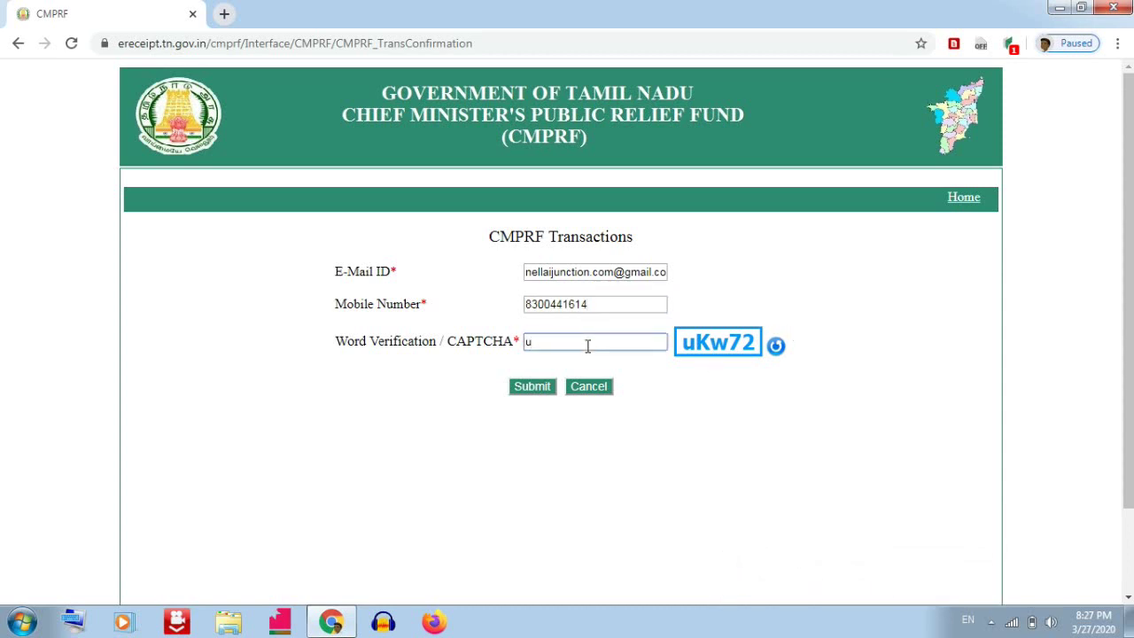
pyautogui.write('Kw72')
# Submit the lookup to list the 100.00 Cyclone / Disaster Relief donation of 27/03/2020 as Successful.
pyautogui.click(517, 390)
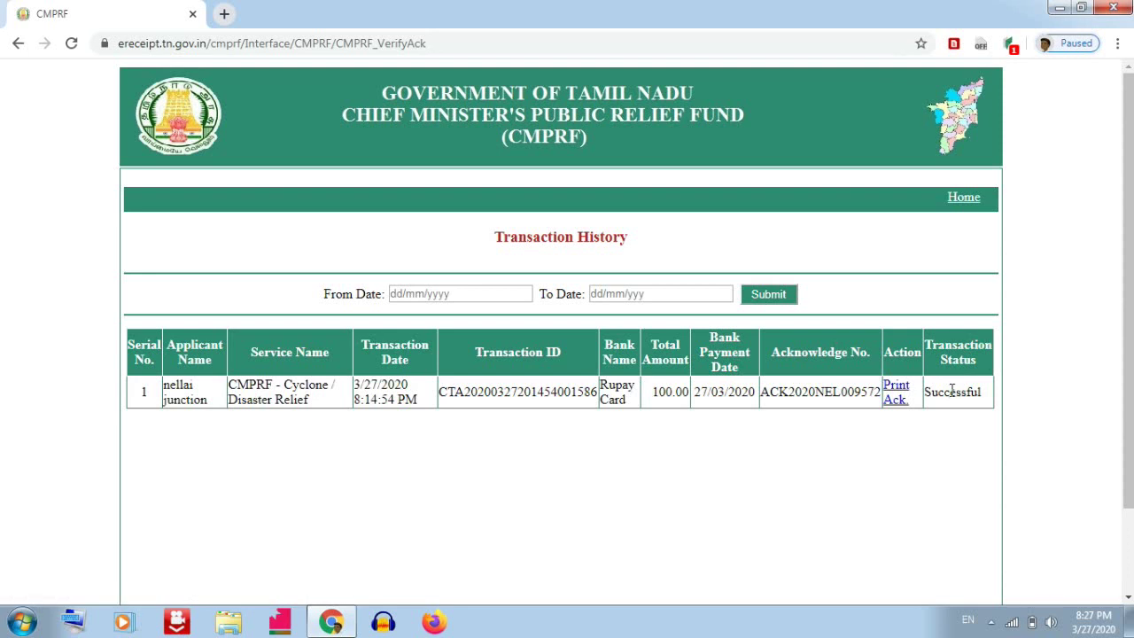
# Download the Acknowledgement PDF via Print Ack. and open the Rs. 100.00 receipt and forwarding letter.
pyautogui.click(897, 393)
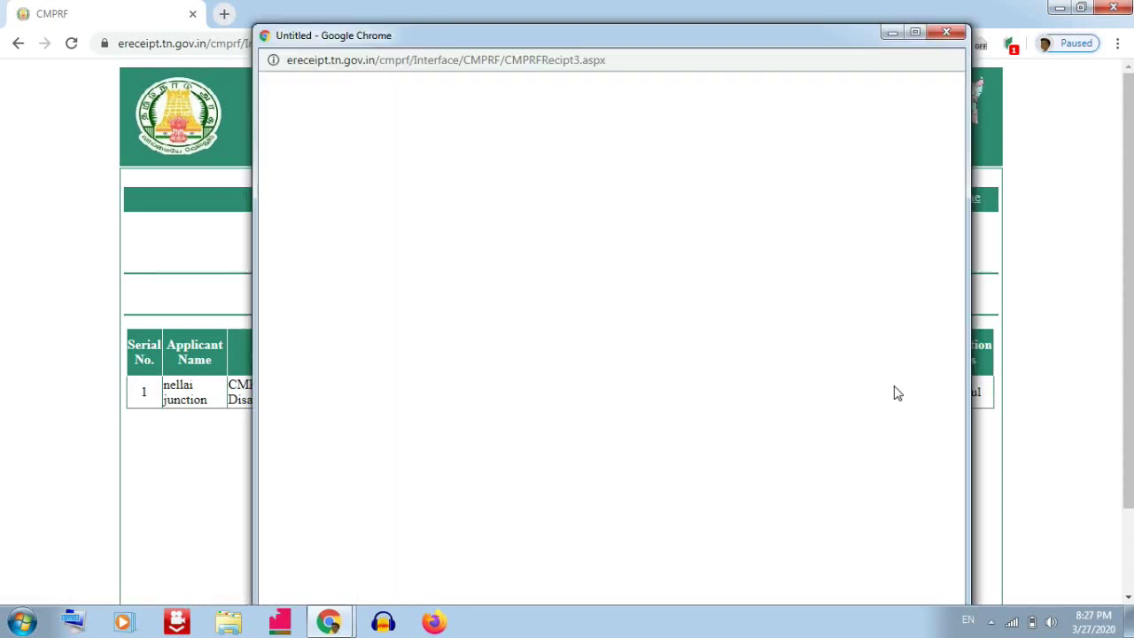
pyautogui.click(914, 32)
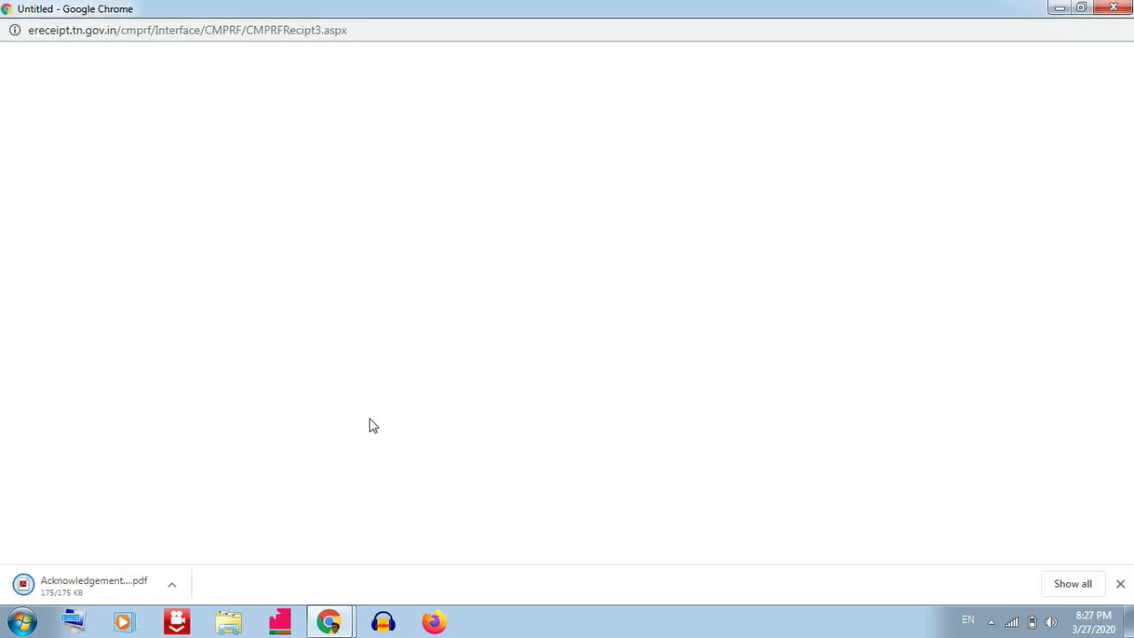
pyautogui.click(172, 586)
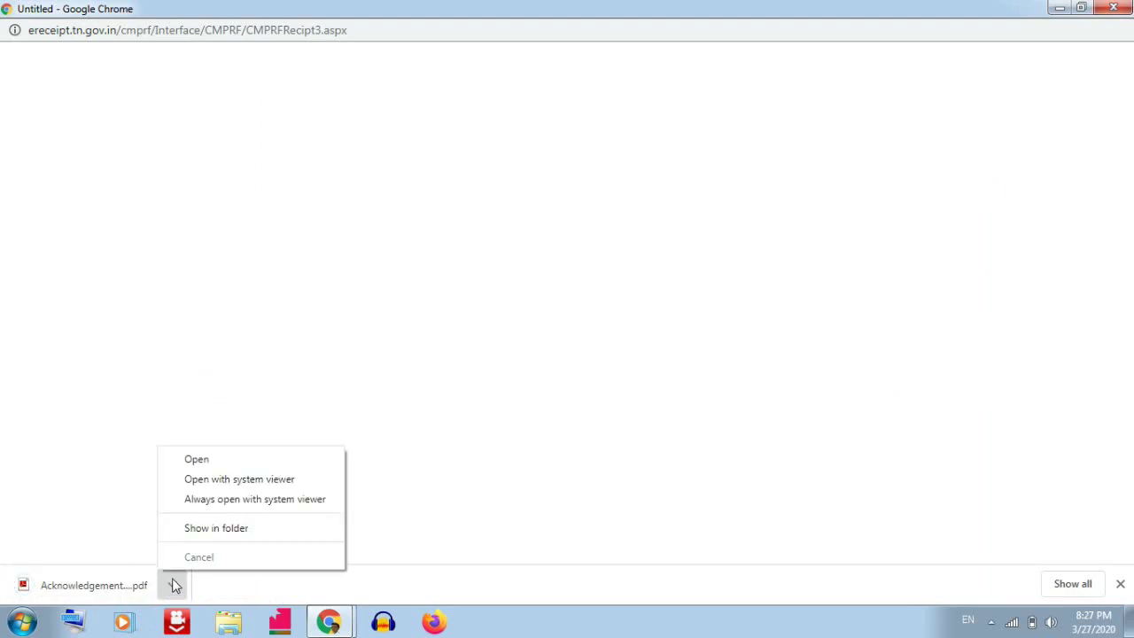
pyautogui.click(210, 529)
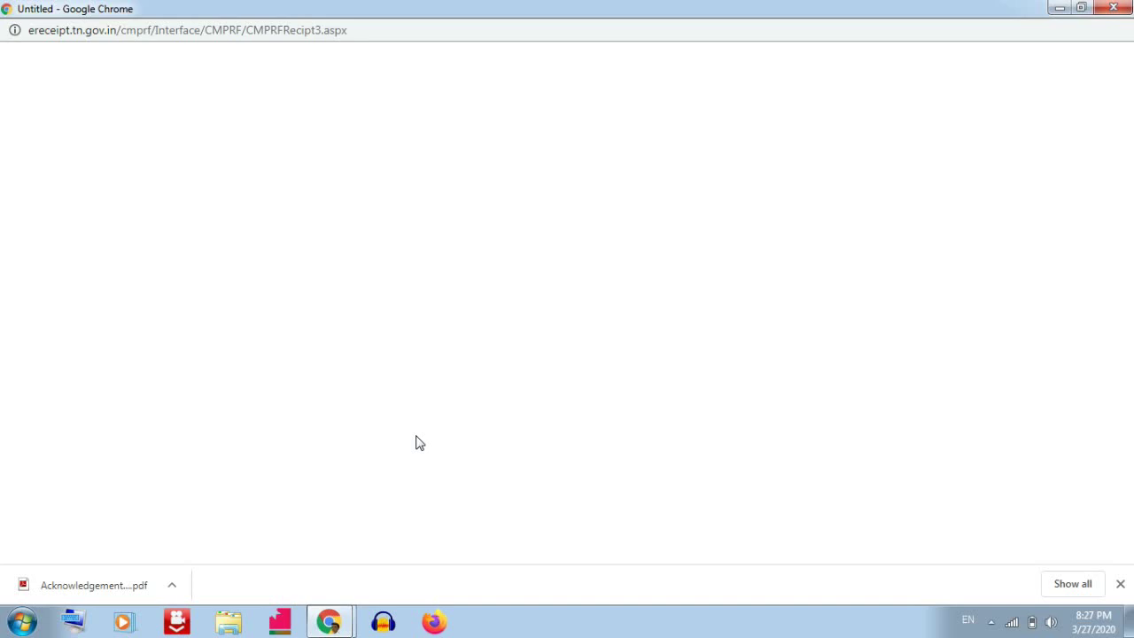
pyautogui.click(129, 585)
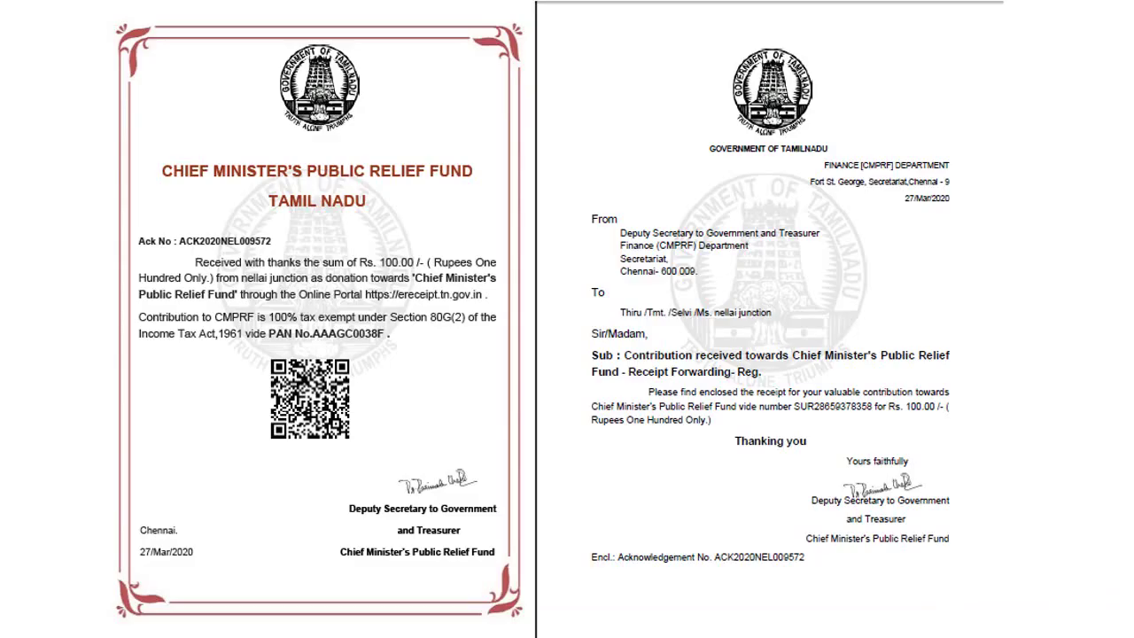